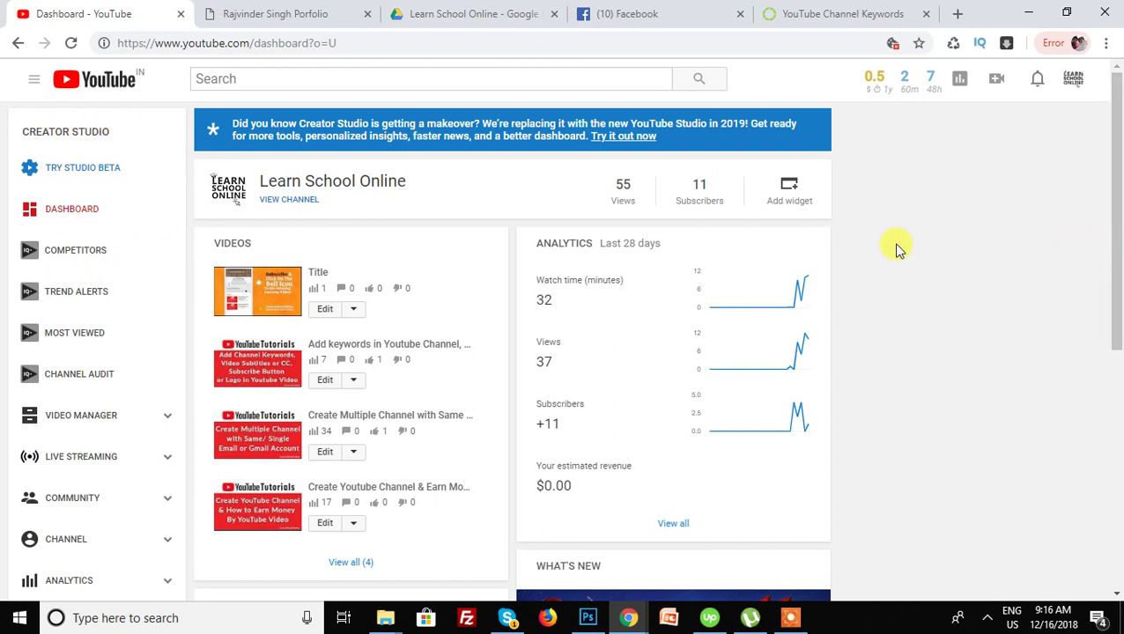
# Open the advanced settings of the channel in Creator Studio
pyautogui.scroll(-1, 115, 349)
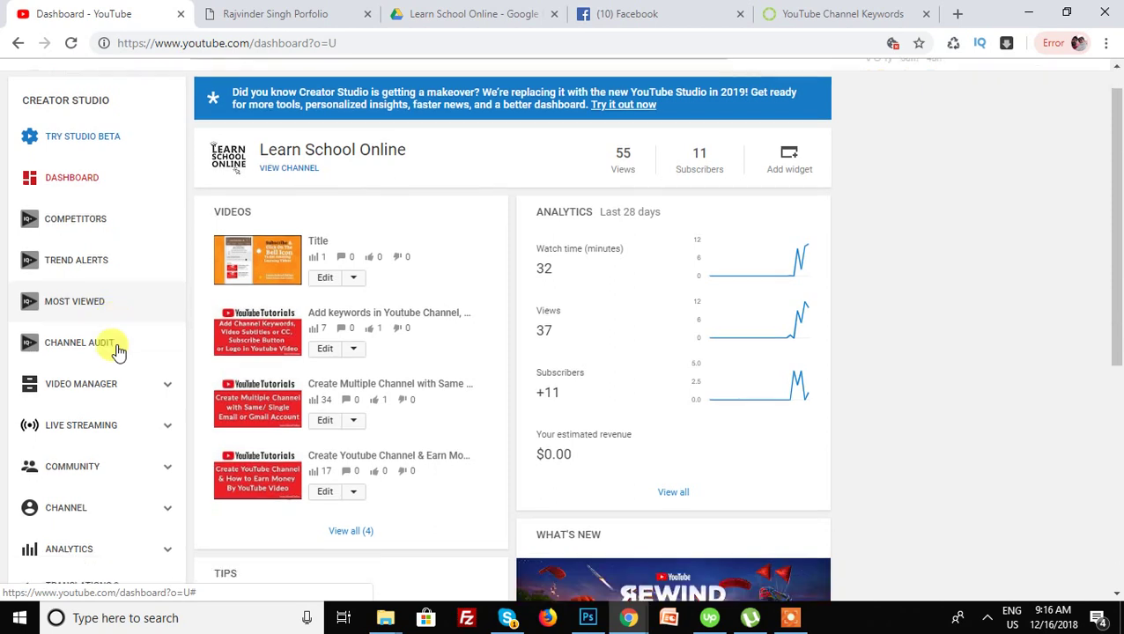
pyautogui.scroll(2, 115, 349)
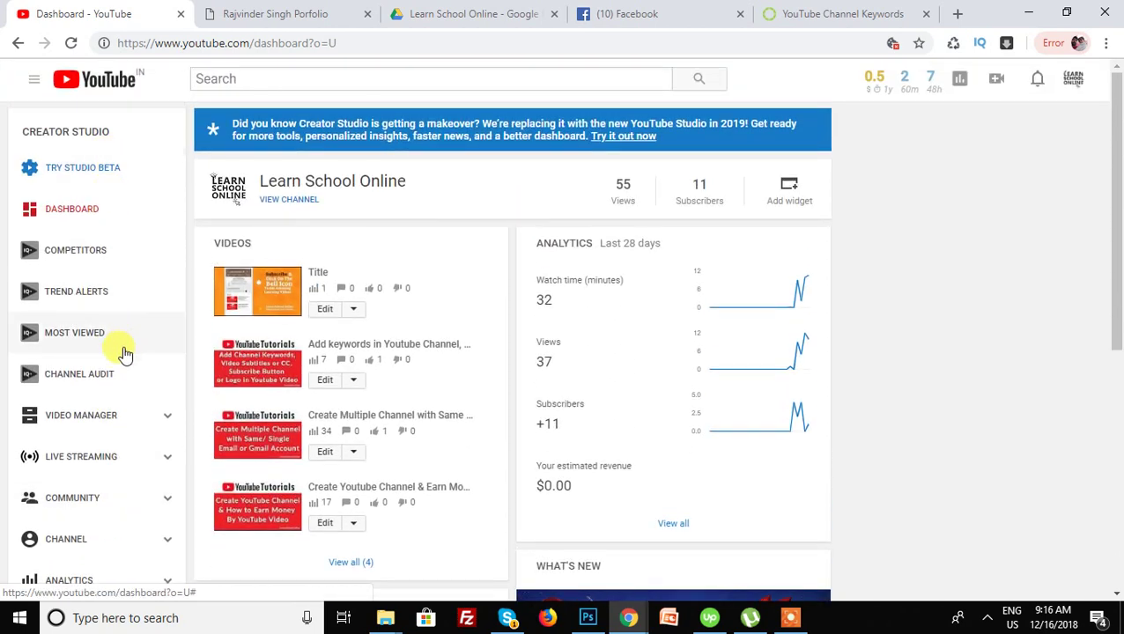
pyautogui.scroll(-1, 120, 429)
pyautogui.scroll(-1, 115, 440)
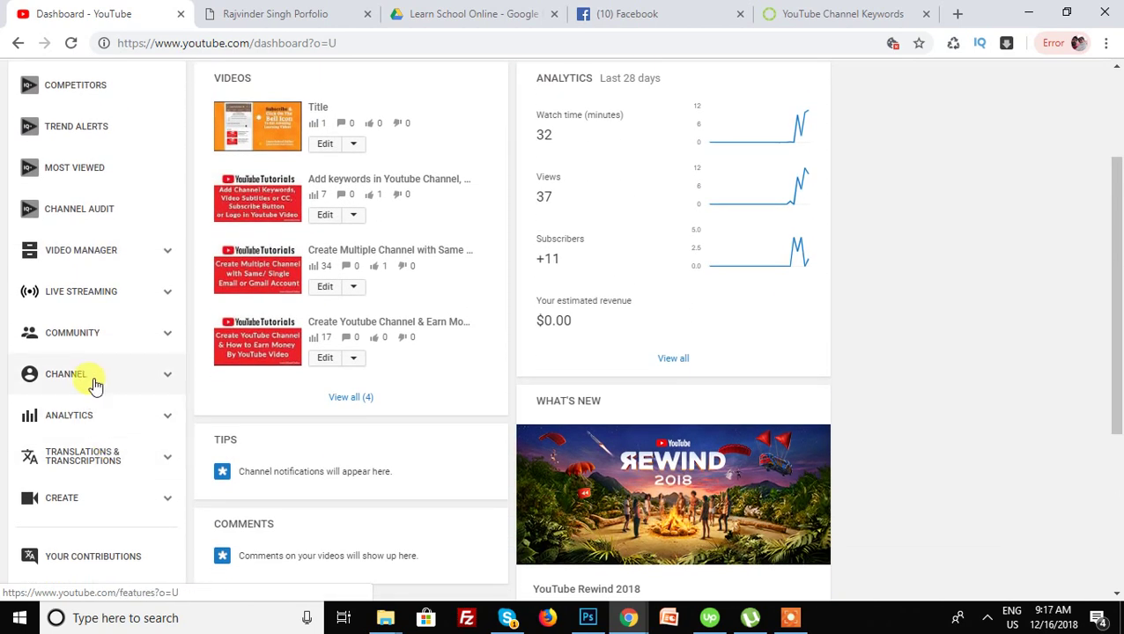
pyautogui.click(164, 381)
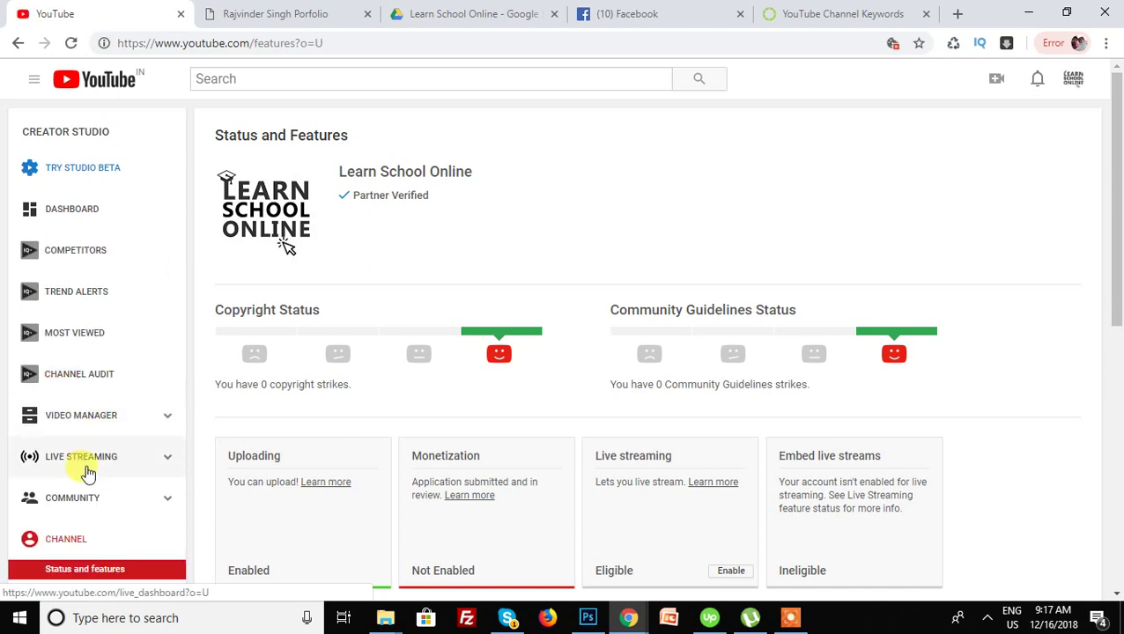
pyautogui.scroll(-3, 84, 441)
pyautogui.click(66, 403)
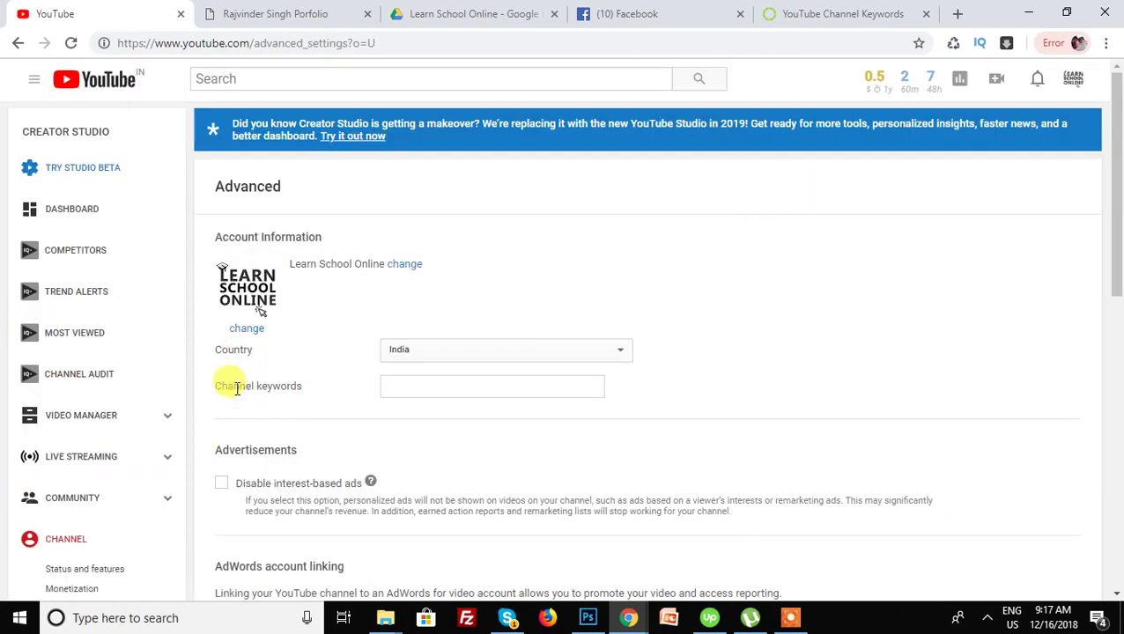
# Enter the channel keywords Learn School Online, CSS Tutorial, HTML tutorial, JavaScript Tutorial, Youtube Tips & Tricks, Learn Youtube
pyautogui.click(388, 386)
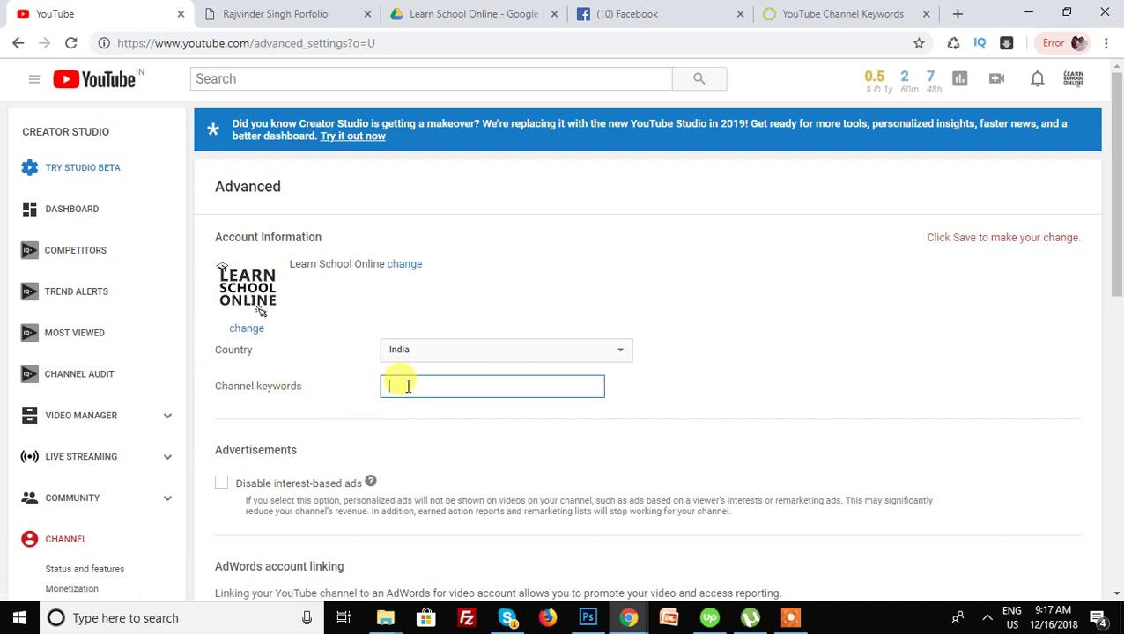
pyautogui.write('Learn School Online, CSS Tutorial, HTML tu')
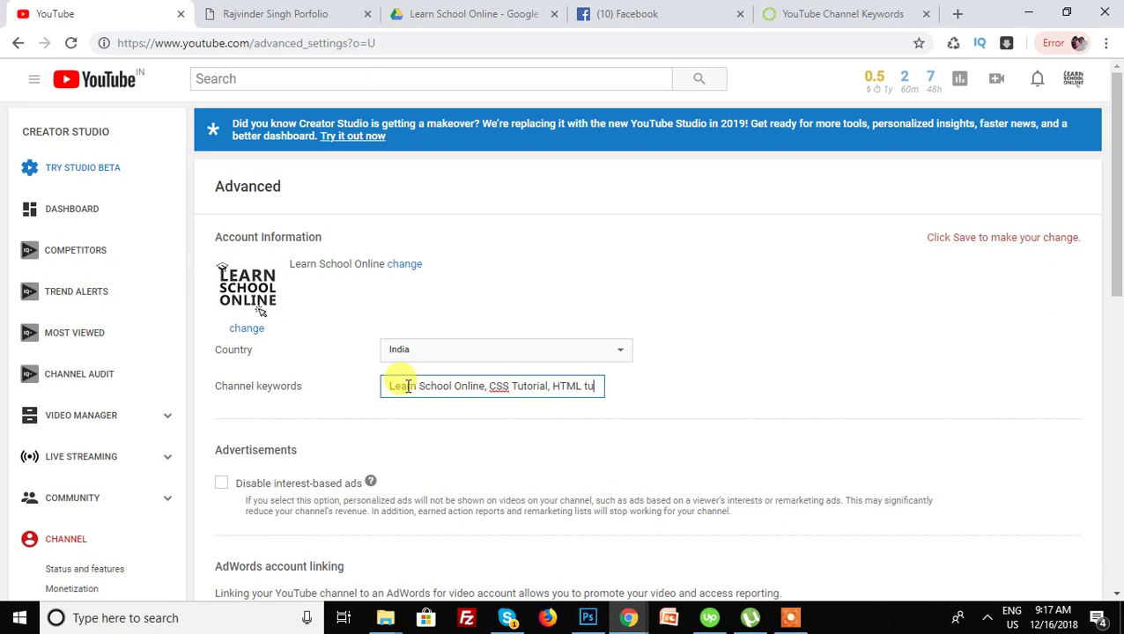
pyautogui.write('torial, Ja')
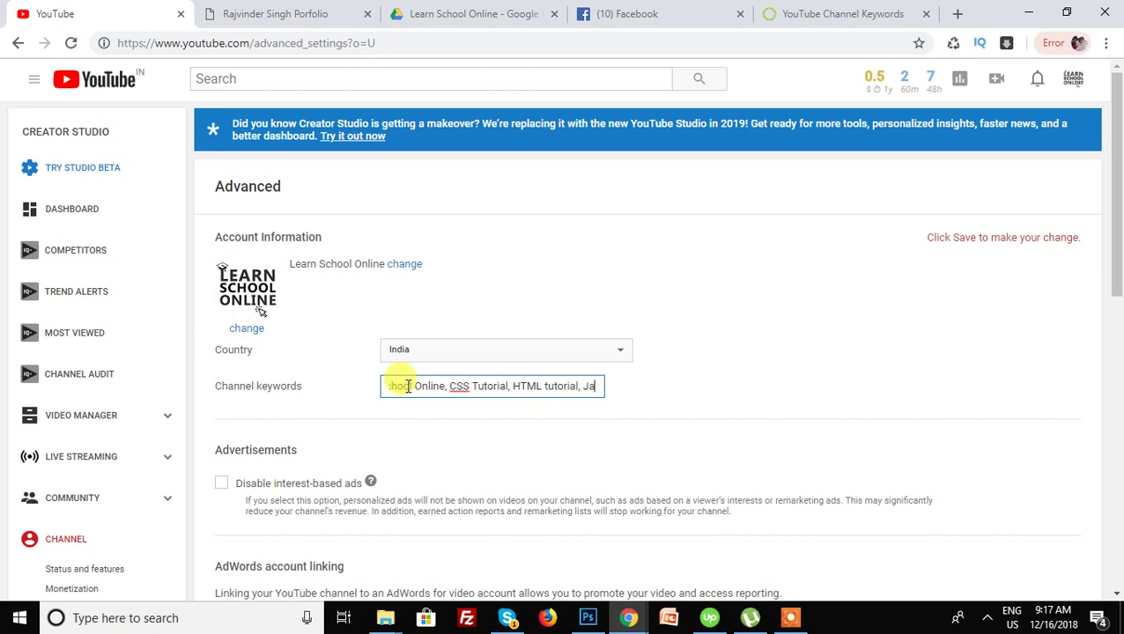
pyautogui.write('vaScript')
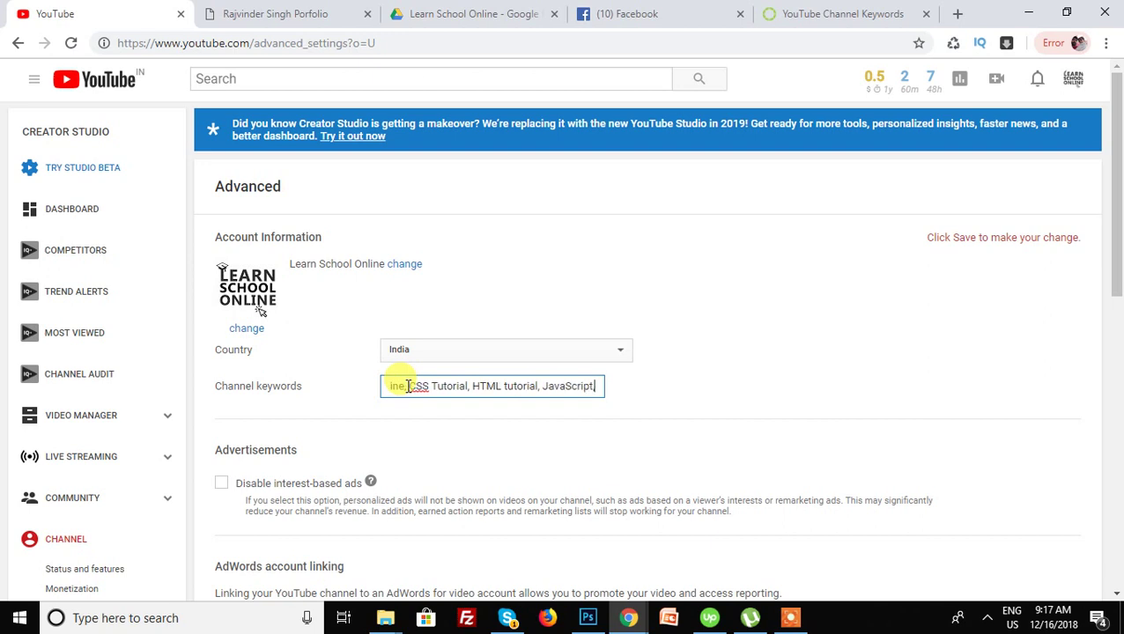
pyautogui.write(' Tuto')
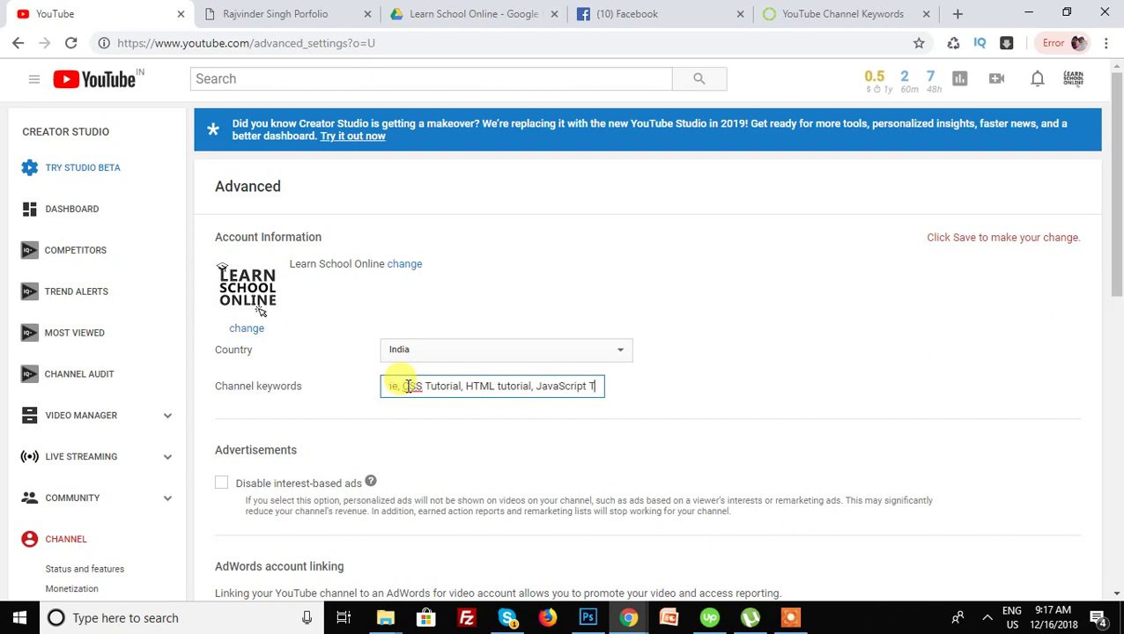
pyautogui.press('BackSpace')
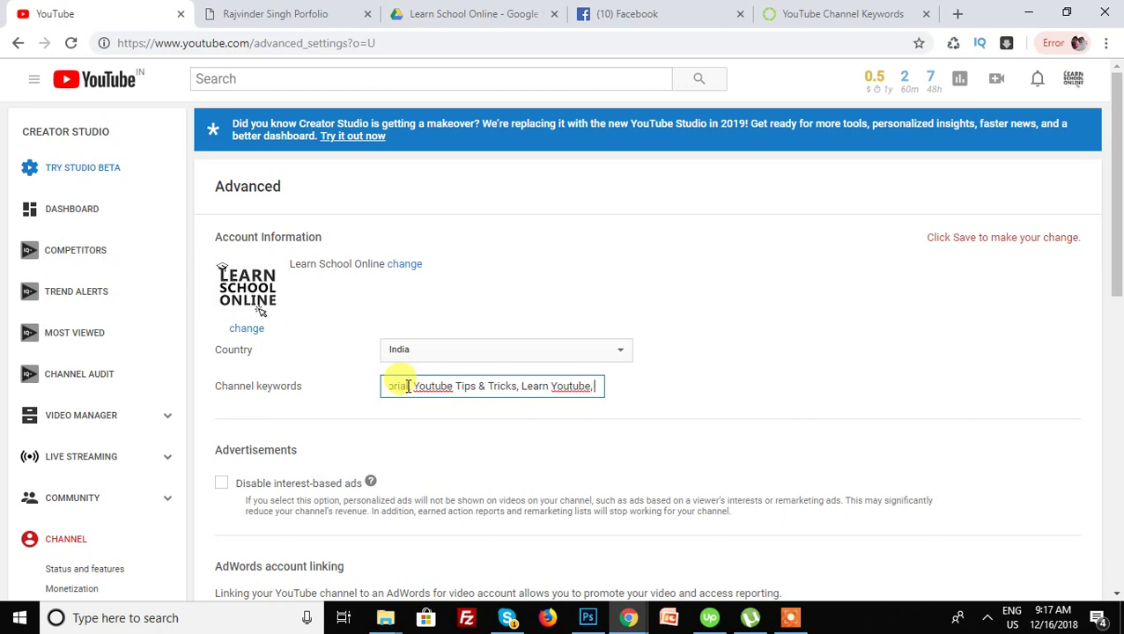
# Add PHP Tutorials, Wordpress Tutorial, Youtube SEO and SEO to the channel keywords
pyautogui.write('Tutorials, Wordpress Tutorial, Youtube SeO')
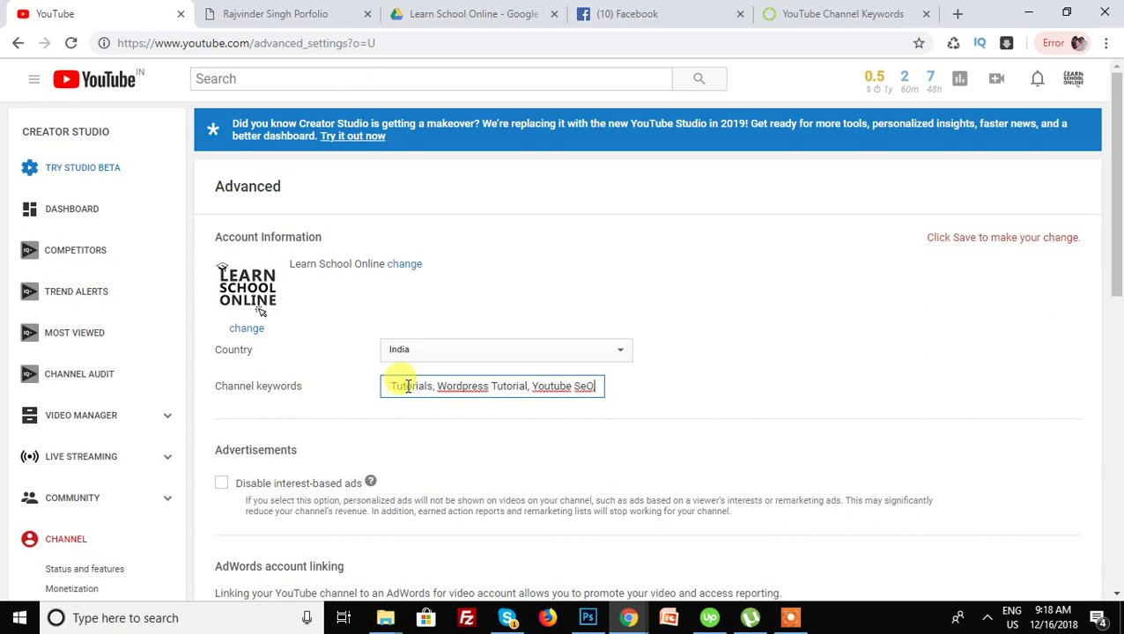
pyautogui.click(408, 386)
pyautogui.write('HP ')
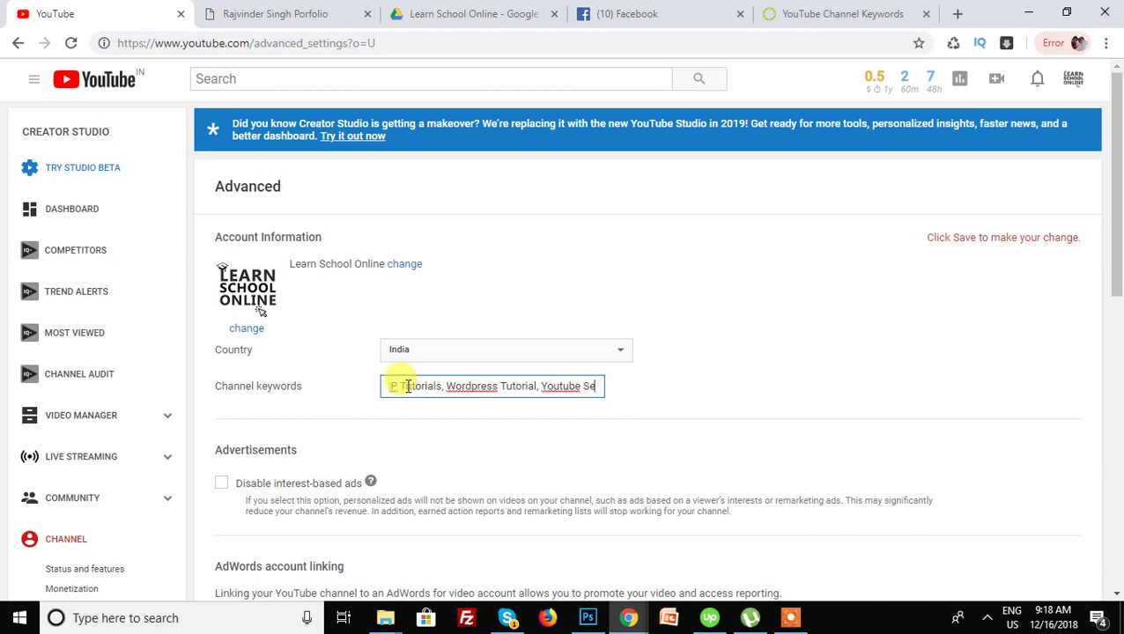
pyautogui.write('EO, ')
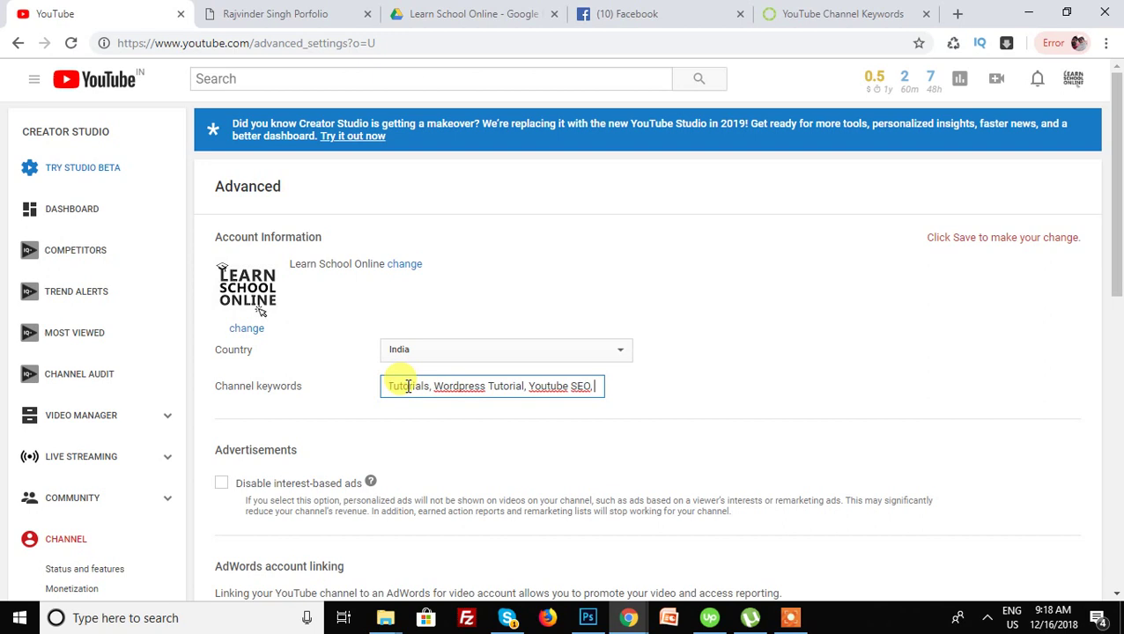
pyautogui.write('SEO, G')
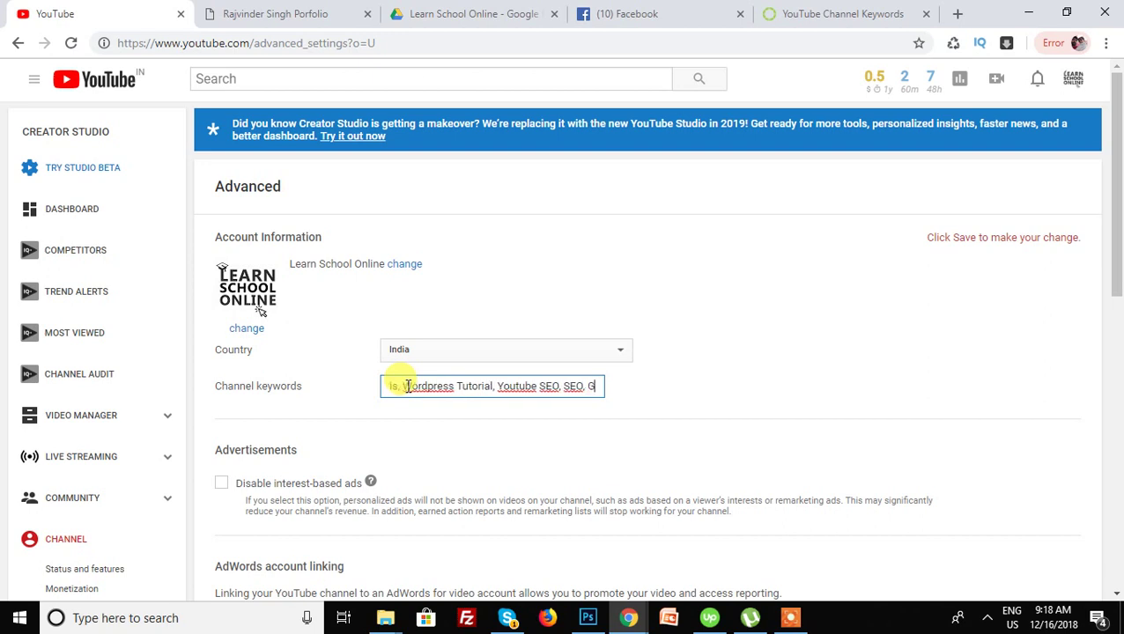
pyautogui.write('oogle Tag')
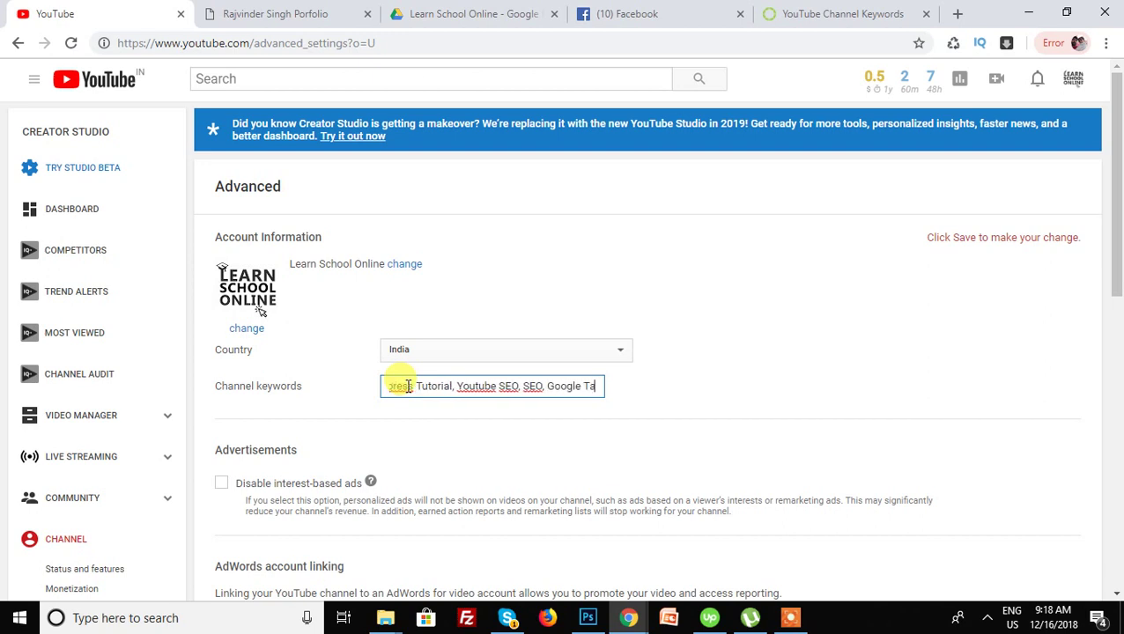
pyautogui.press('BackSpace')
pyautogui.press('BackSpace')
pyautogui.press('BackSpace')
pyautogui.press('BackSpace')
pyautogui.press('BackSpace')
pyautogui.press('BackSpace')
pyautogui.press('BackSpace')
pyautogui.press('BackSpace')
pyautogui.press('BackSpace')
pyautogui.press('BackSpace')
pyautogui.press('BackSpace')
pyautogui.press('BackSpace')
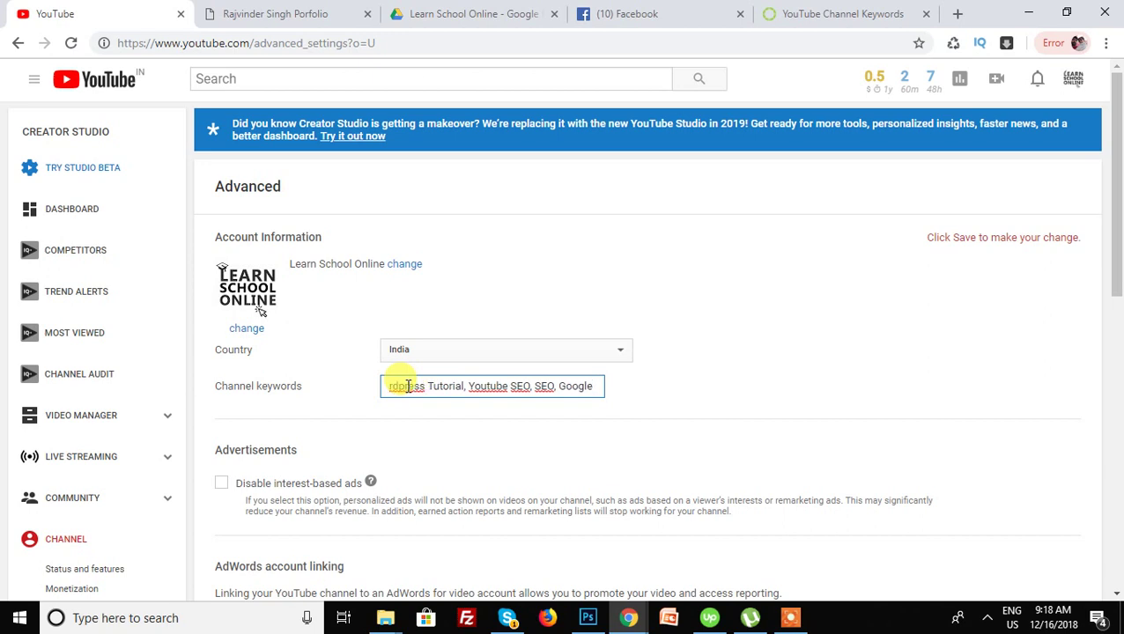
pyautogui.press('BackSpace')
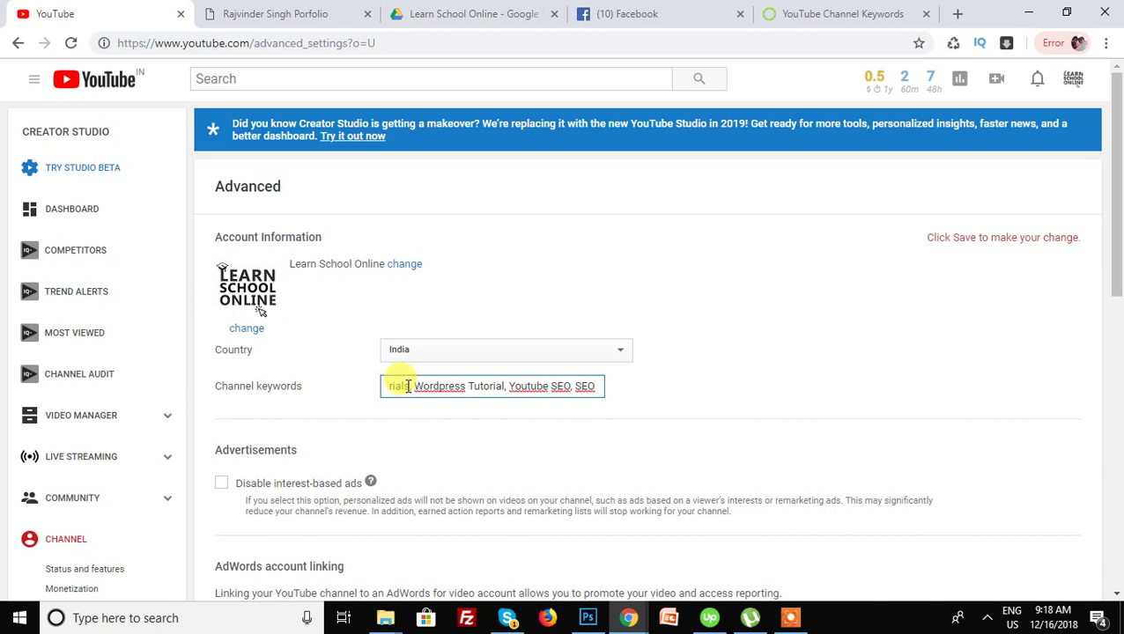
# Save the advanced channel settings with the entered keywords
pyautogui.scroll(-6, 427, 391)
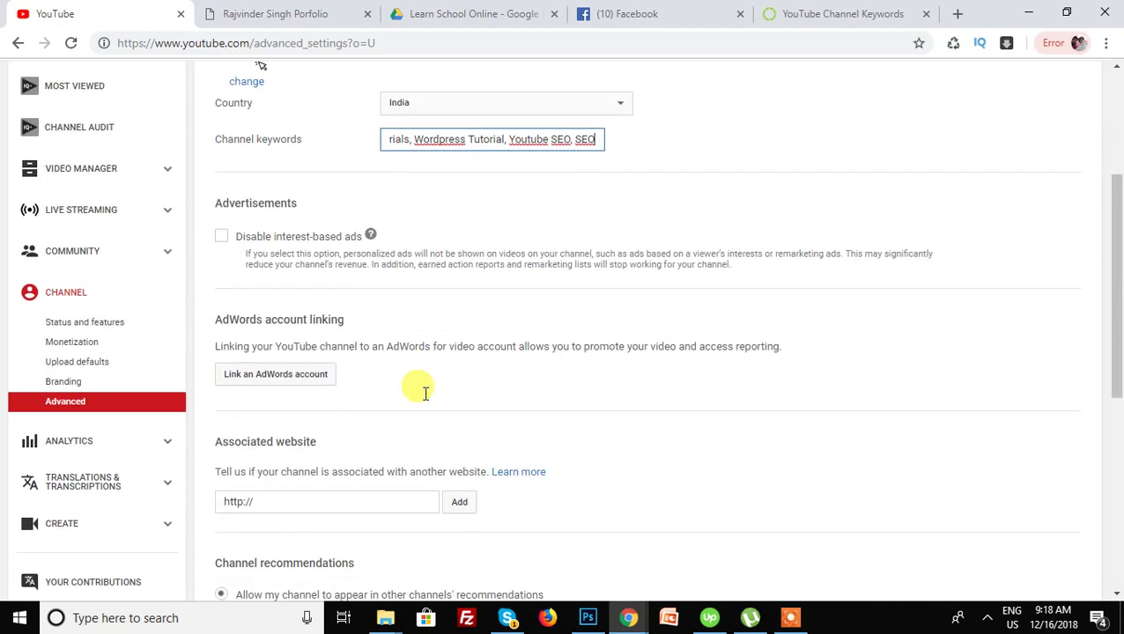
pyautogui.scroll(-2, 423, 398)
pyautogui.click(252, 432)
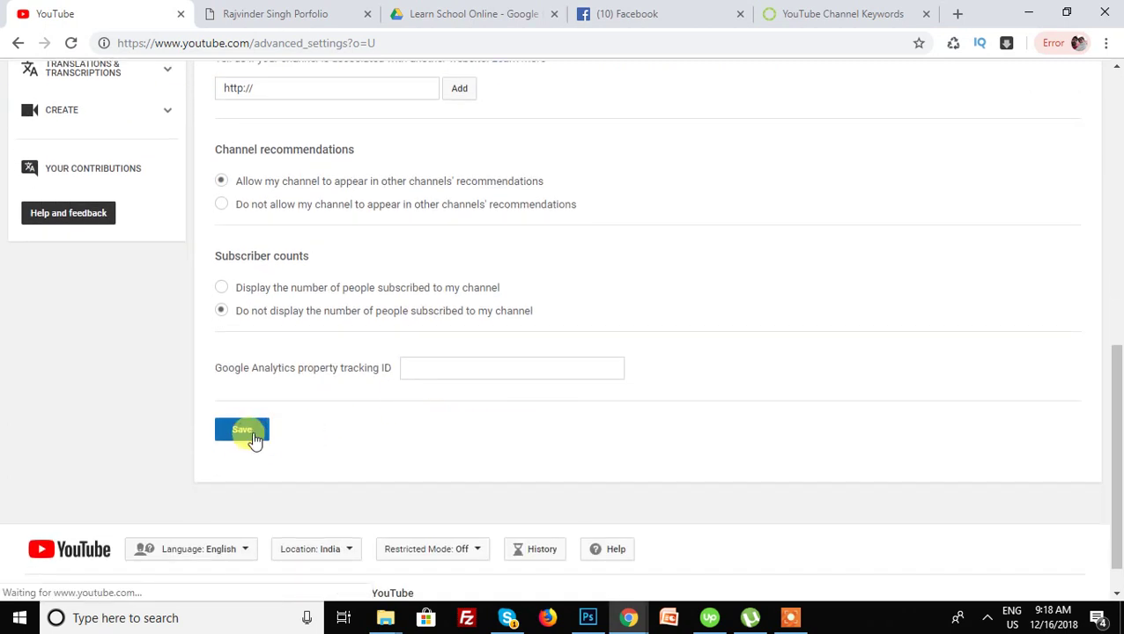
# Review the saved channel keywords and the other advanced settings, down to channel recommendations, subscriber counts and the Google Analytics tracking ID
pyautogui.scroll(10, 264, 414)
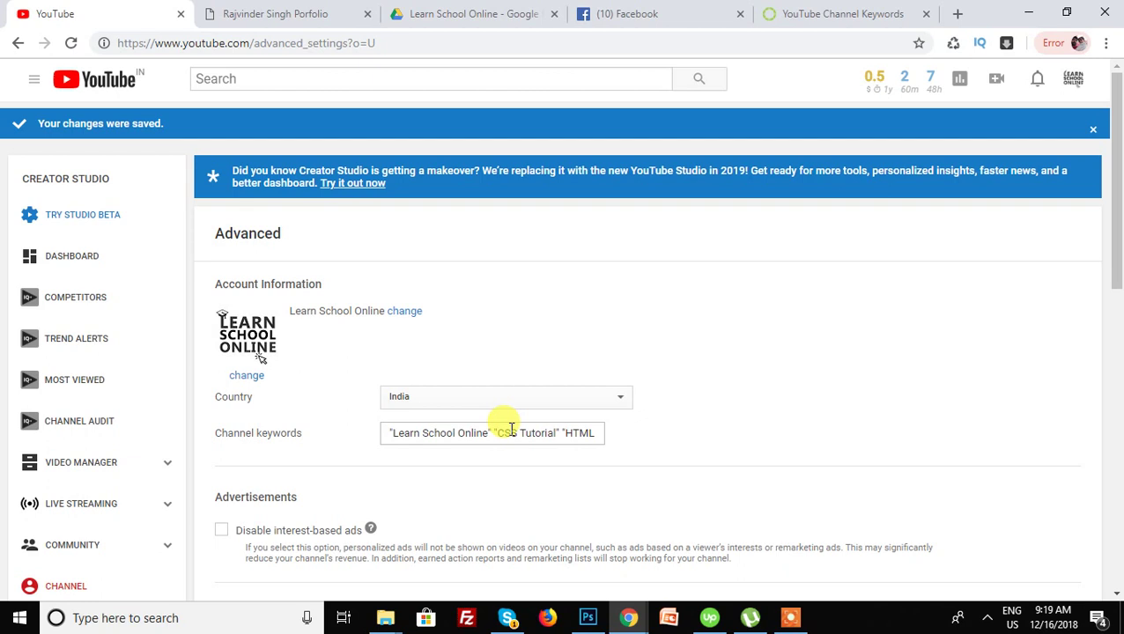
pyautogui.scroll(-2, 539, 319)
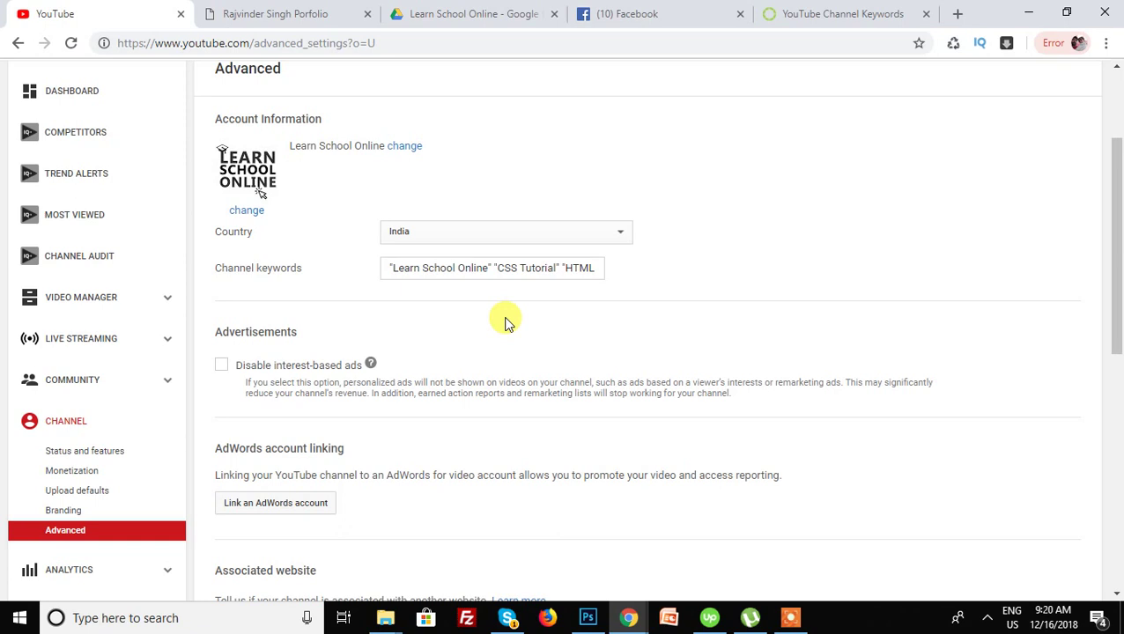
pyautogui.scroll(-7, 507, 322)
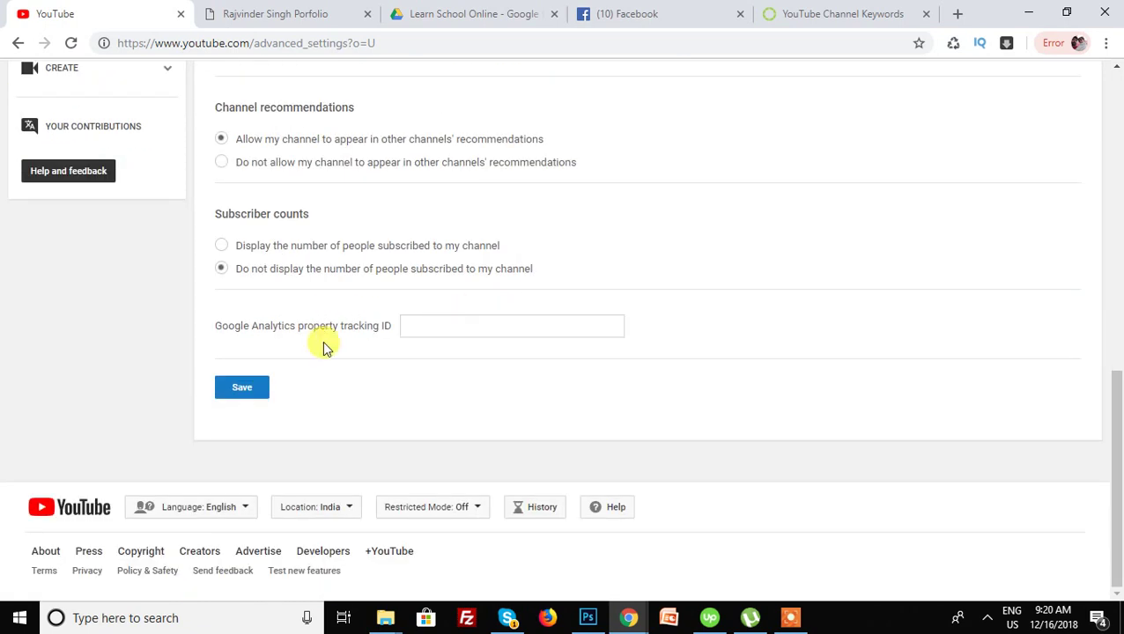
pyautogui.scroll(4, 389, 429)
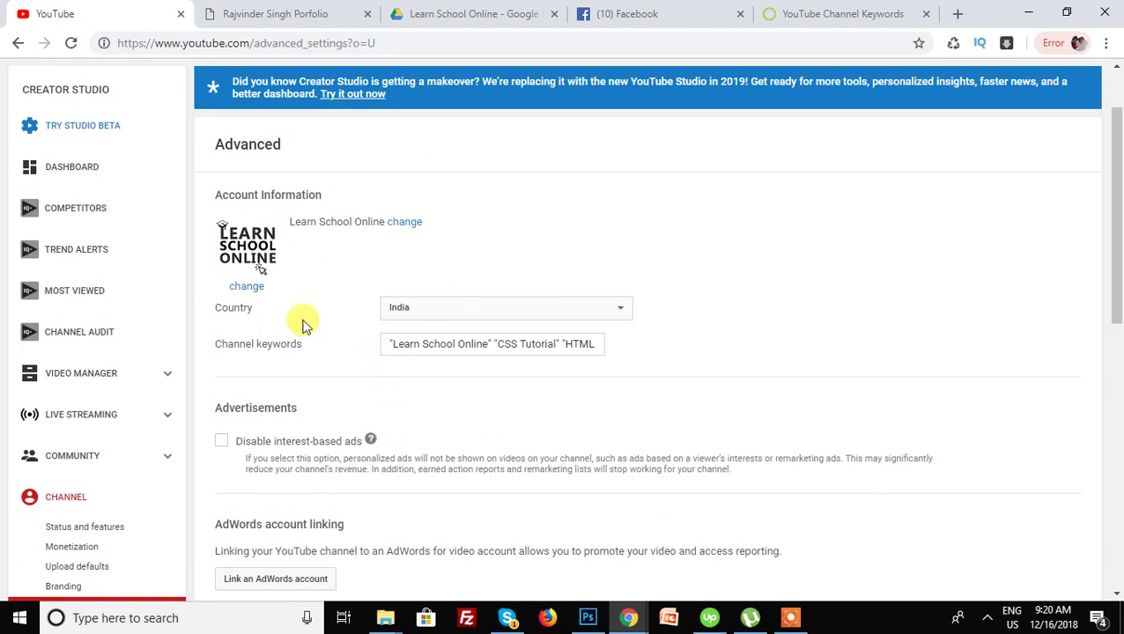
pyautogui.scroll(-3, 722, 312)
pyautogui.scroll(-2, 724, 315)
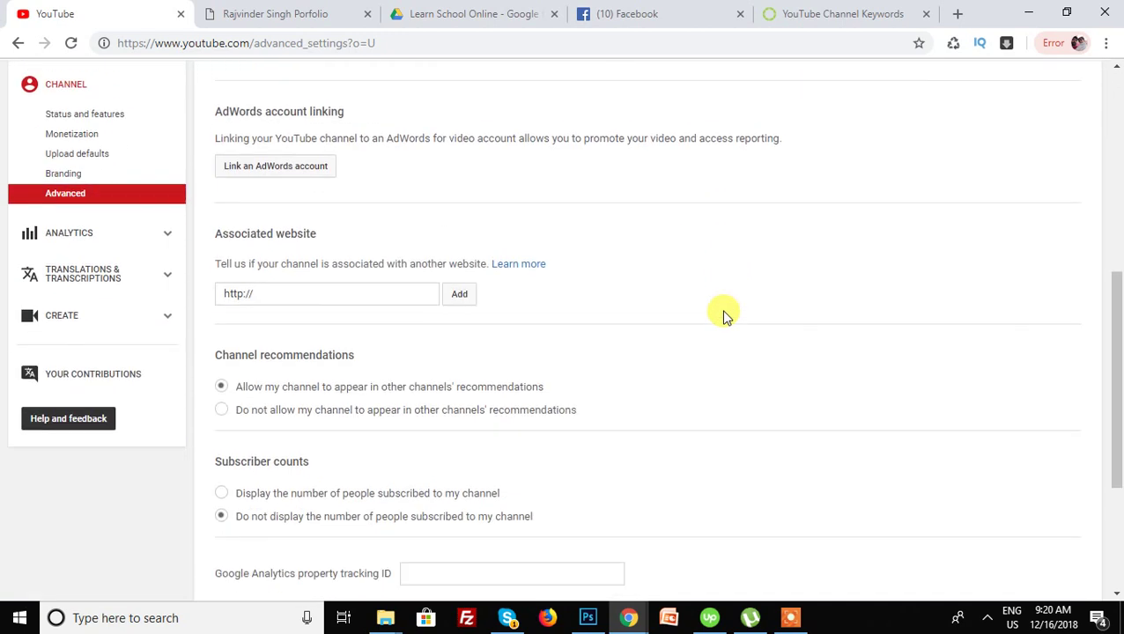
pyautogui.scroll(-3, 491, 389)
pyautogui.scroll(5, 381, 385)
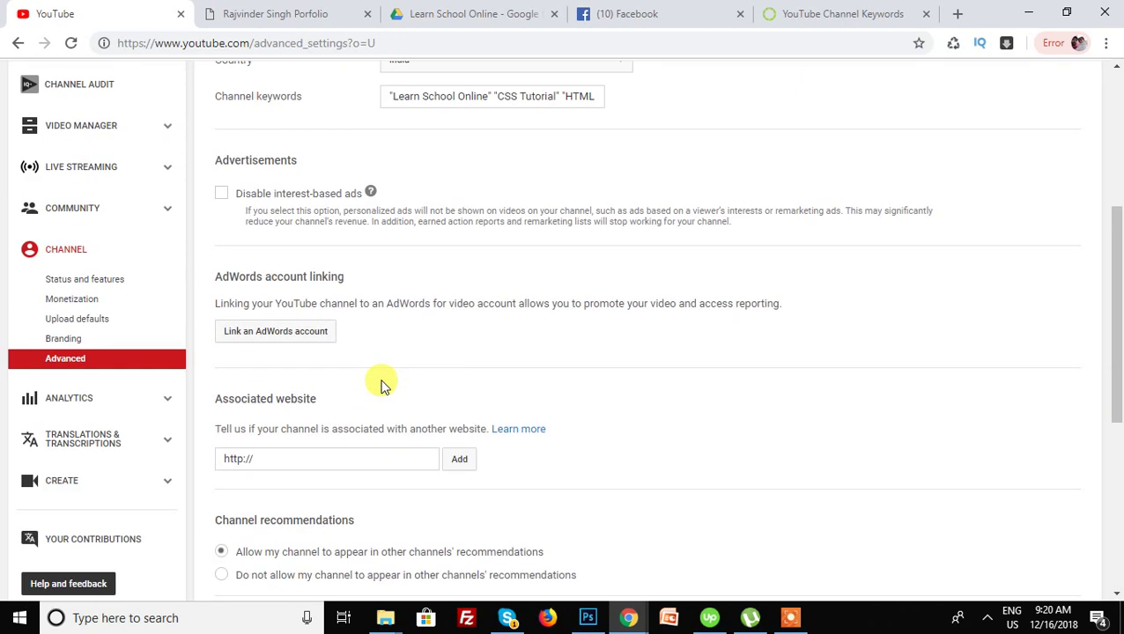
pyautogui.scroll(3, 382, 385)
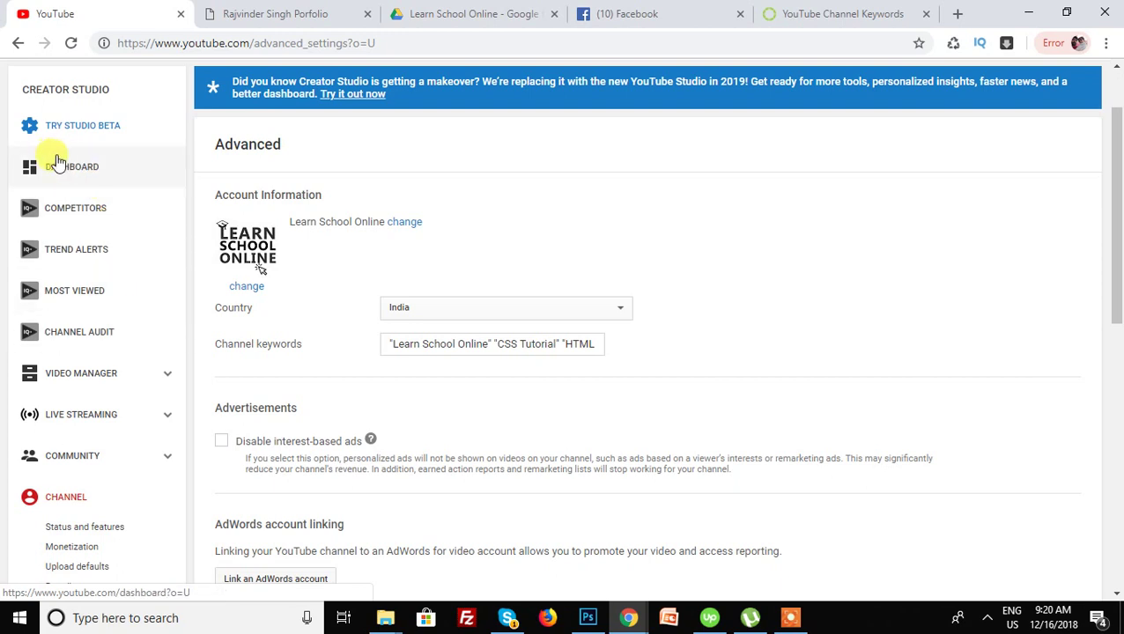
# Return to the dashboard and open the basic info of the video named Title for editing
pyautogui.click(93, 175)
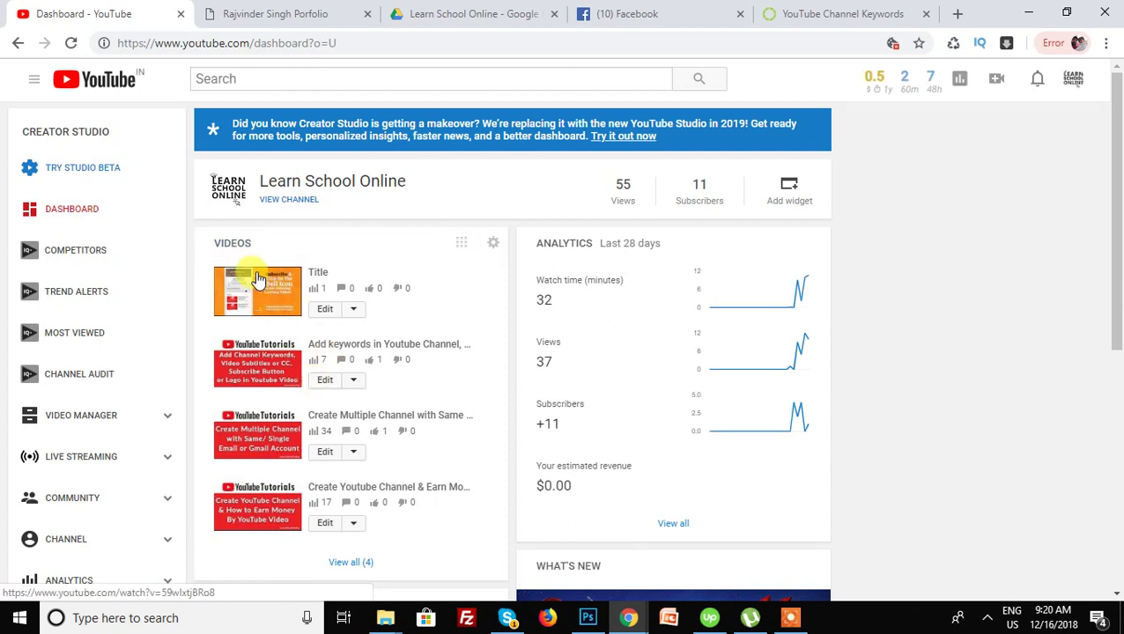
pyautogui.click(324, 315)
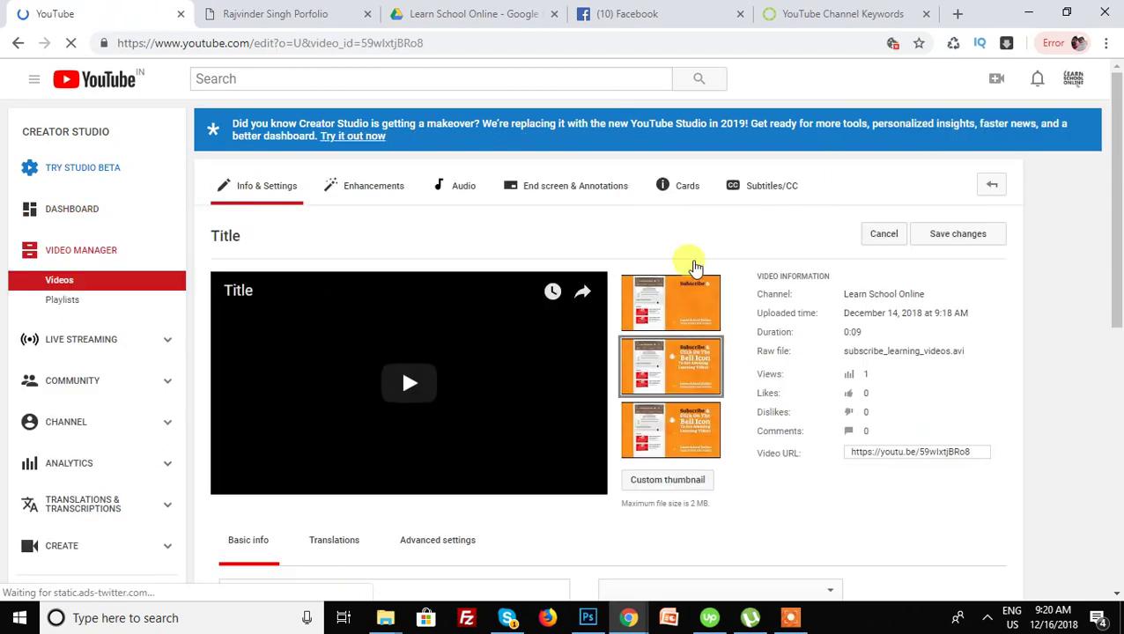
pyautogui.scroll(-3, 427, 333)
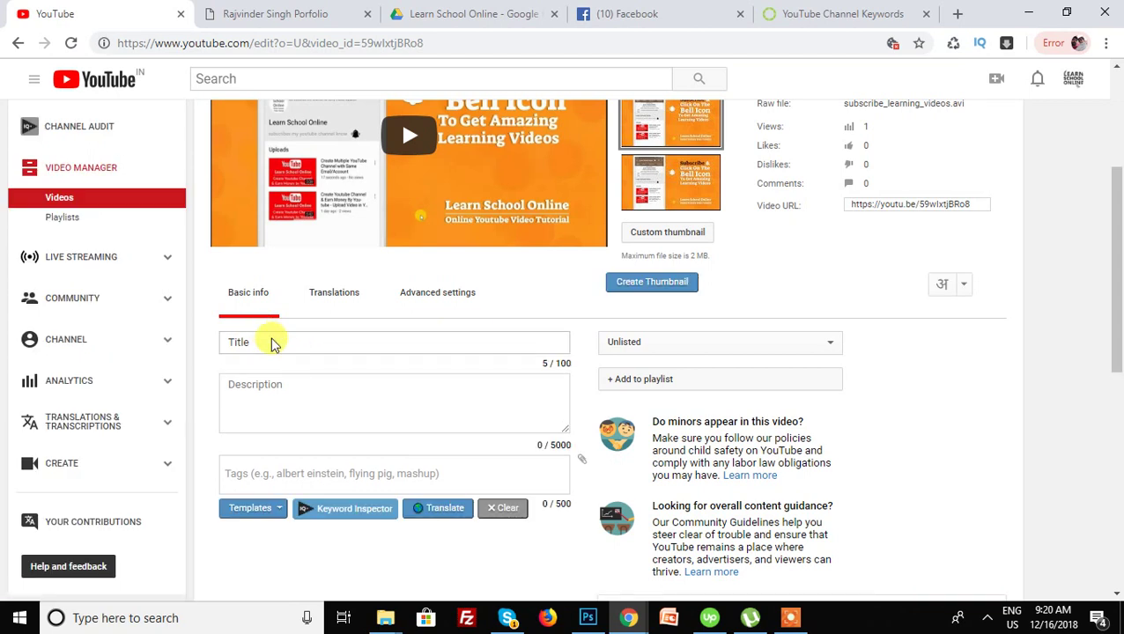
pyautogui.doubleClick(264, 342)
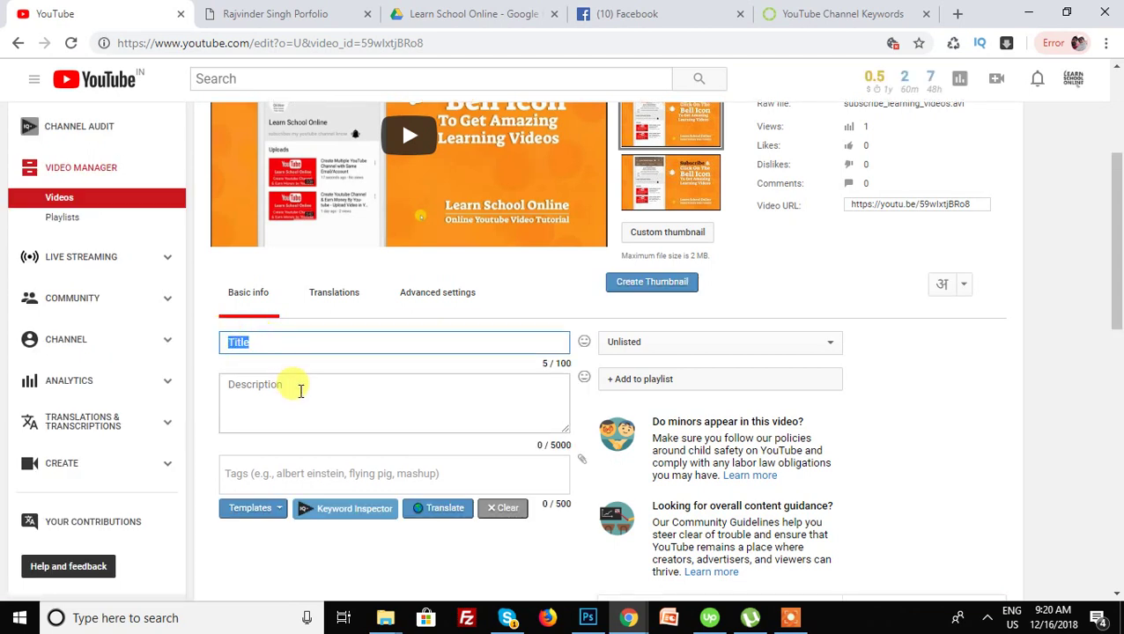
pyautogui.click(299, 391)
pyautogui.click(272, 480)
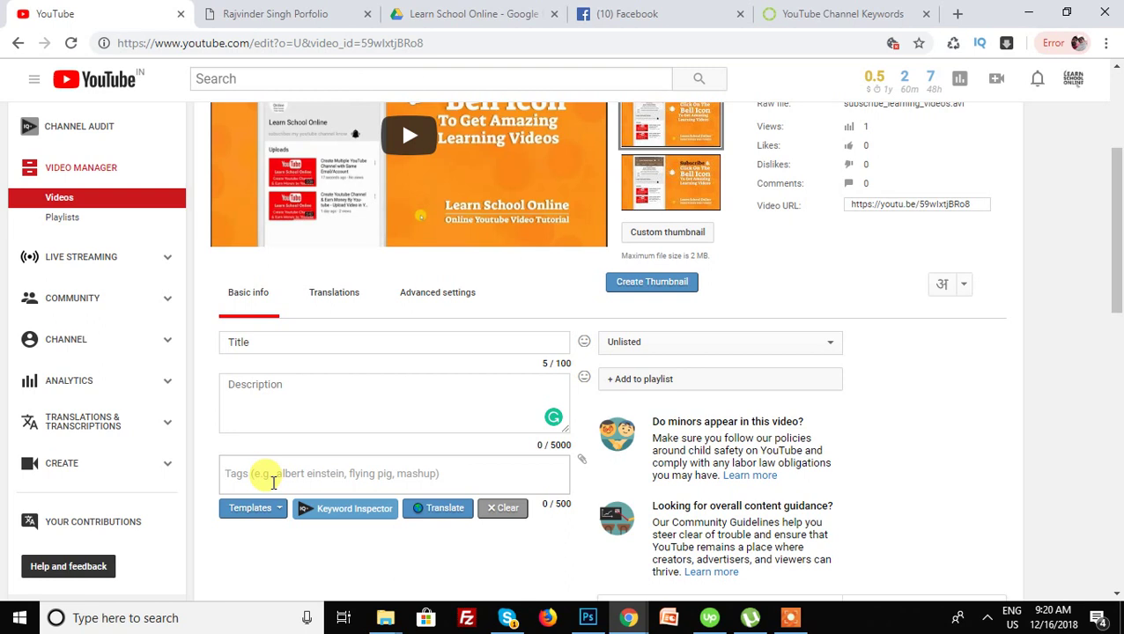
pyautogui.click(273, 483)
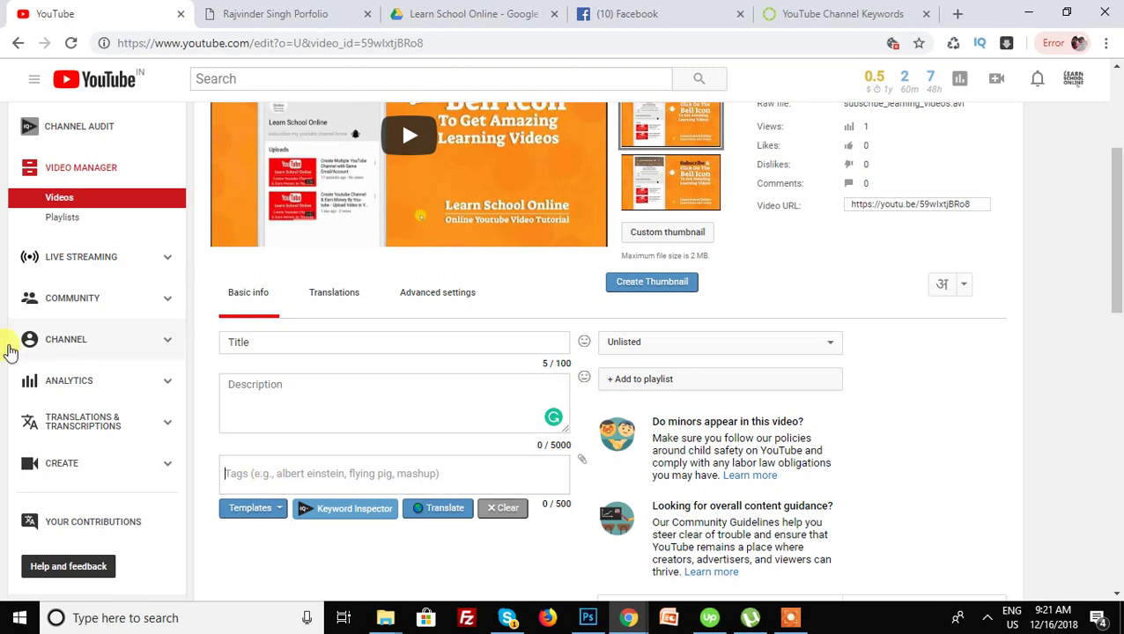
# Replace the video's title with "My channel Introduction Video."
pyautogui.click(264, 341)
pyautogui.doubleClick(273, 342)
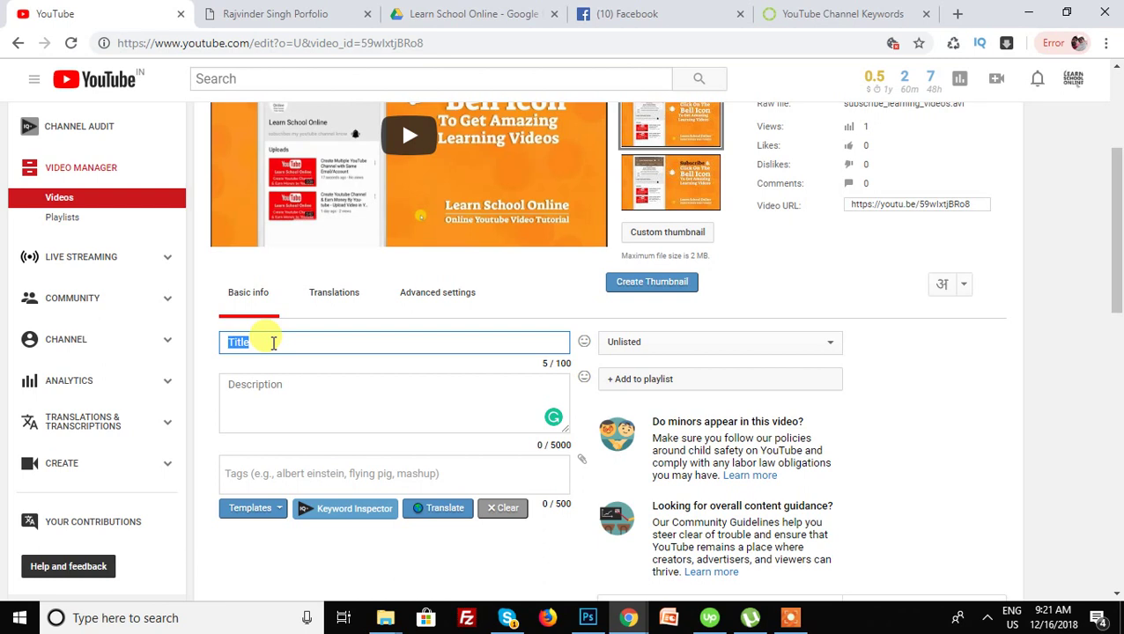
pyautogui.write('My chann')
pyautogui.write('el Intoru')
pyautogui.press('BackSpace')
pyautogui.press('BackSpace')
pyautogui.press('BackSpace')
pyautogui.write('roduction Video.')
pyautogui.press('Tab')
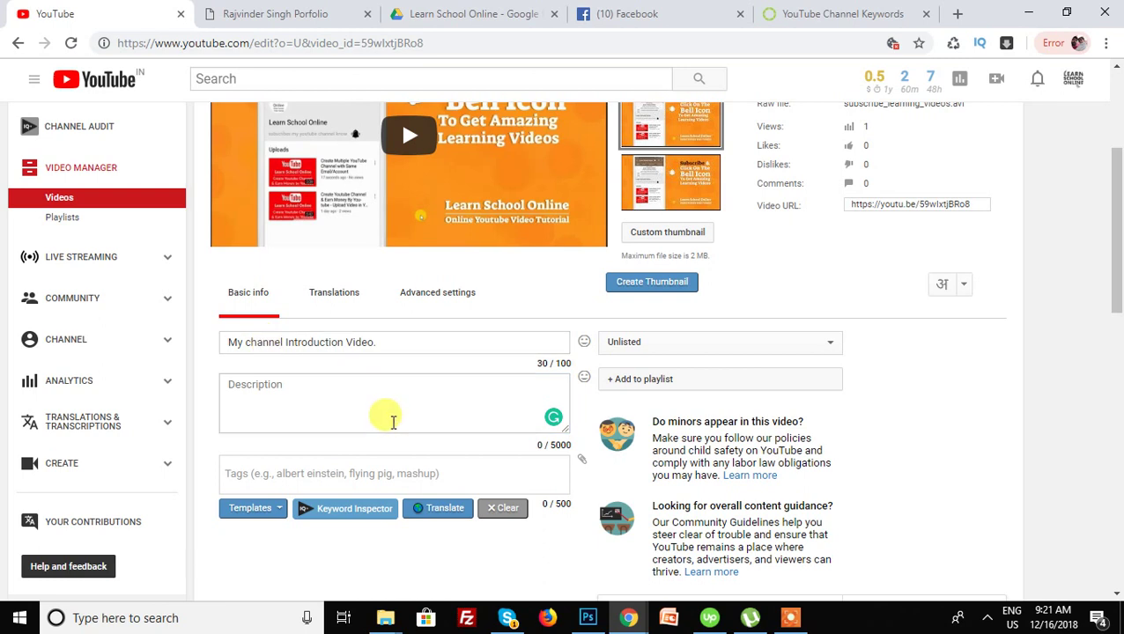
# Enter the video description "My channel Learn School Online Introduction Video #introduction #learnschoolonline"
pyautogui.click(370, 408)
pyautogui.write('My channel ')
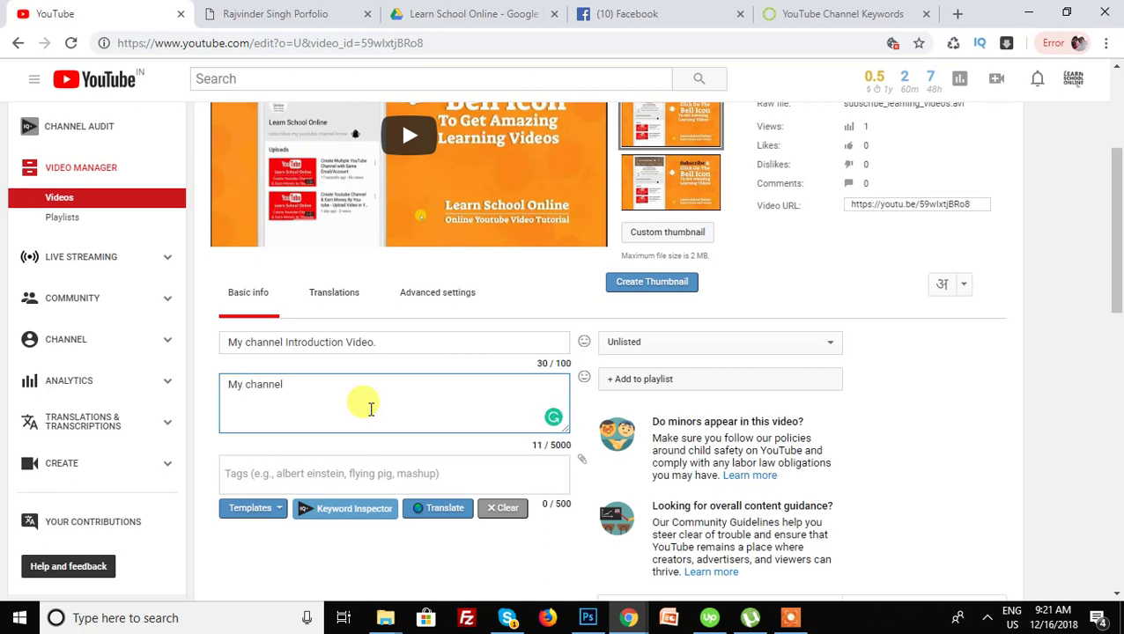
pyautogui.write('Learn School Online ')
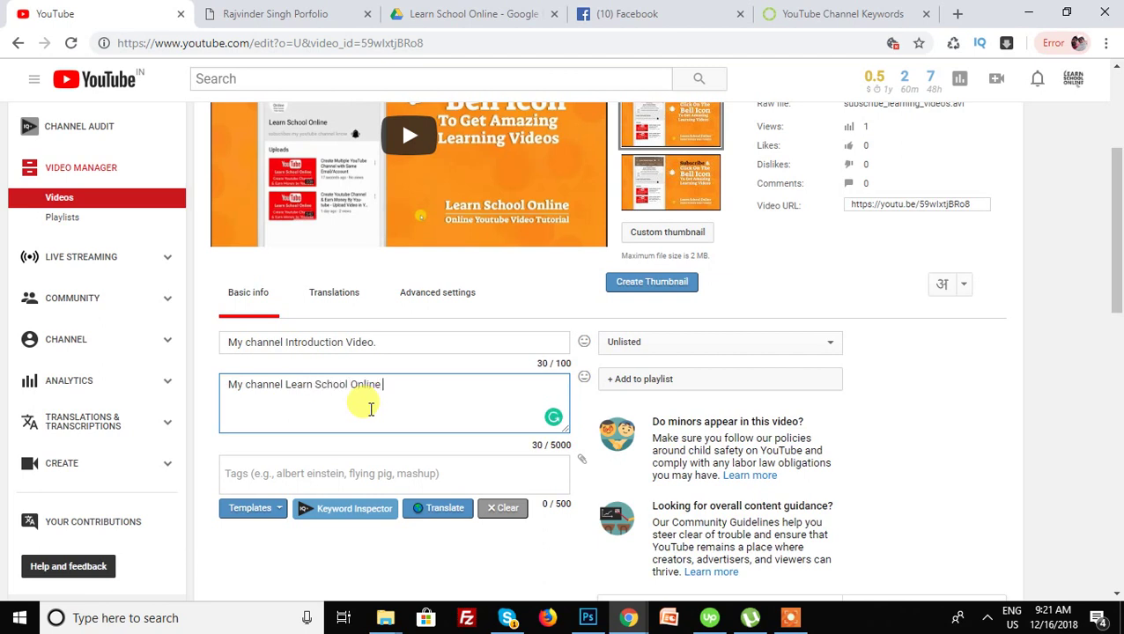
pyautogui.write('Introduction Video ')
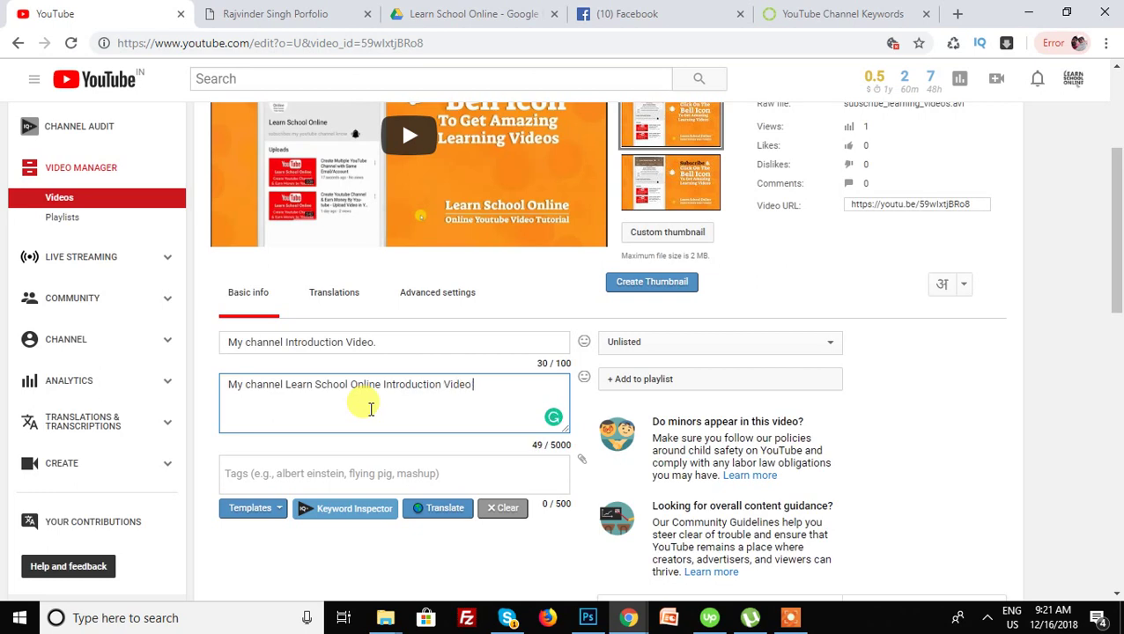
pyautogui.write('#introd')
pyautogui.press('BackSpace')
pyautogui.press('BackSpace')
pyautogui.press('BackSpace')
pyautogui.write('roduction #learnsch')
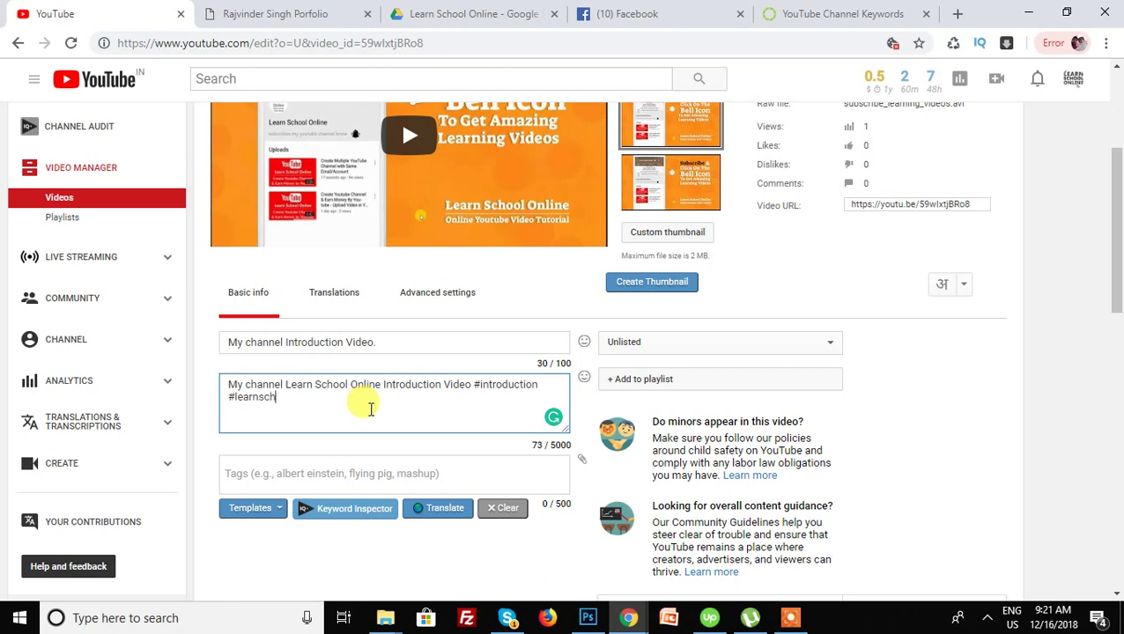
pyautogui.write('oolonline')
# Add the tags "Introuction" and "channel introduction" to the video
pyautogui.click(346, 476)
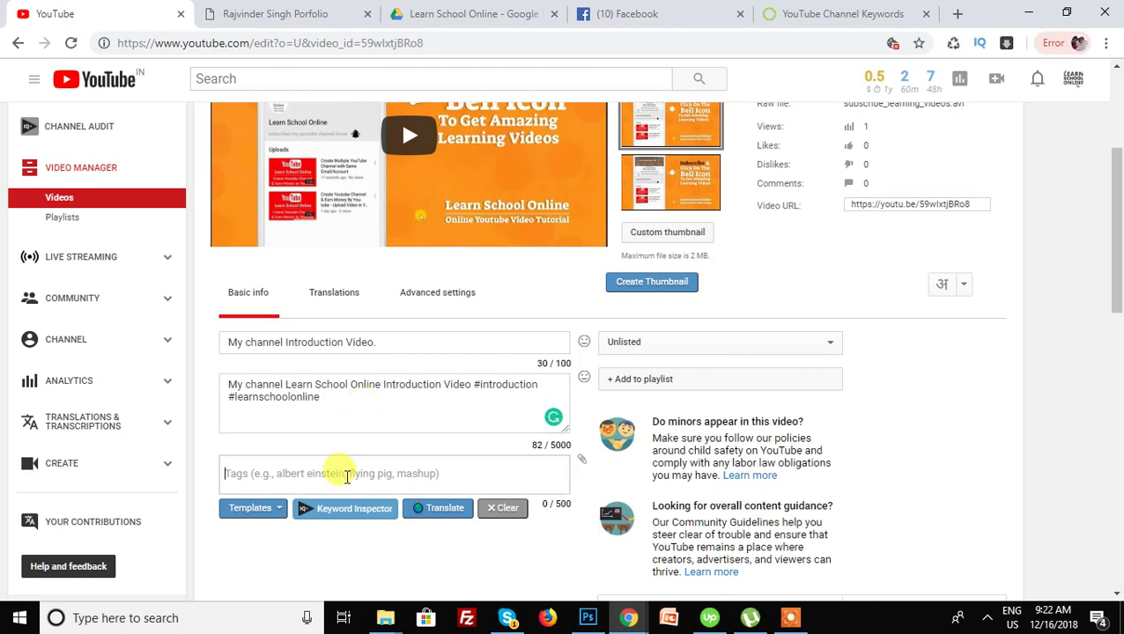
pyautogui.write('In')
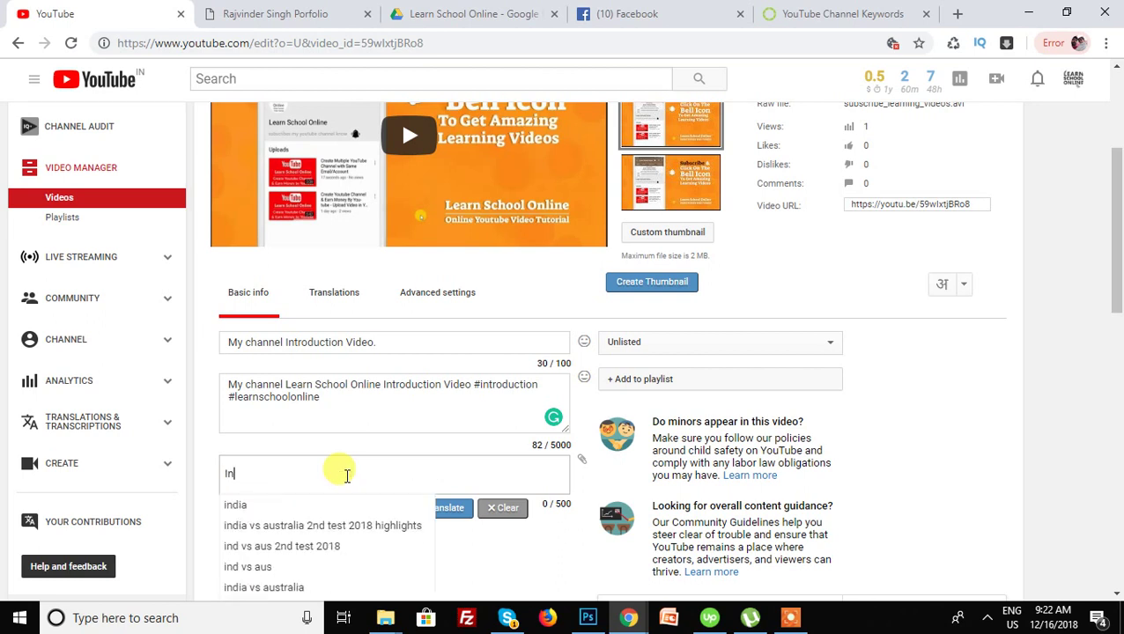
pyautogui.write('trouction')
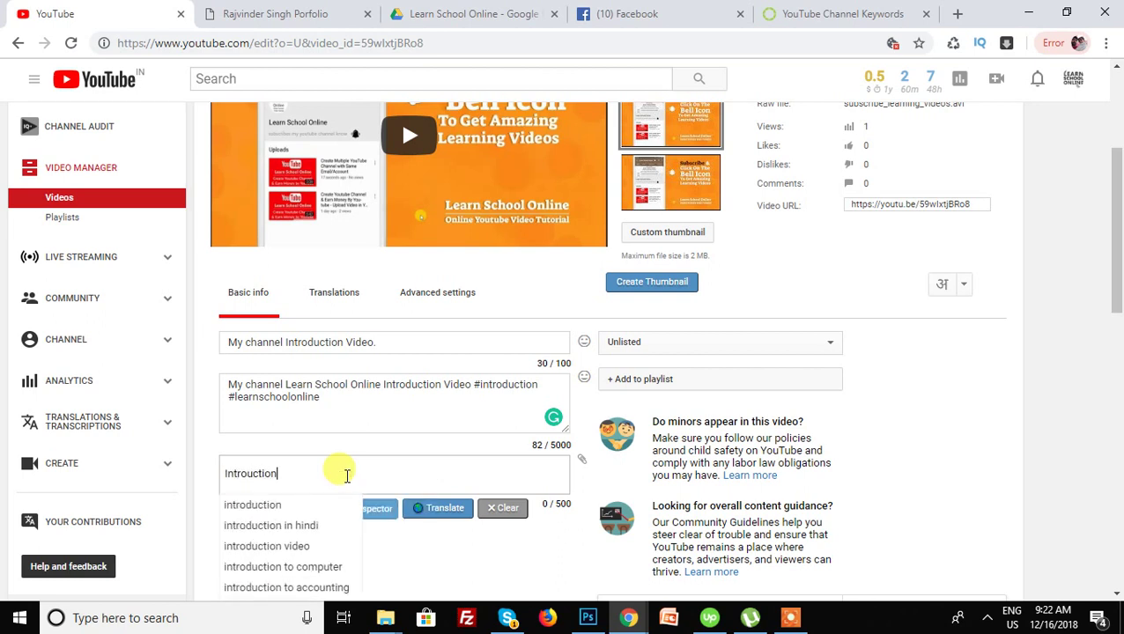
pyautogui.press('Return')
pyautogui.write('chann')
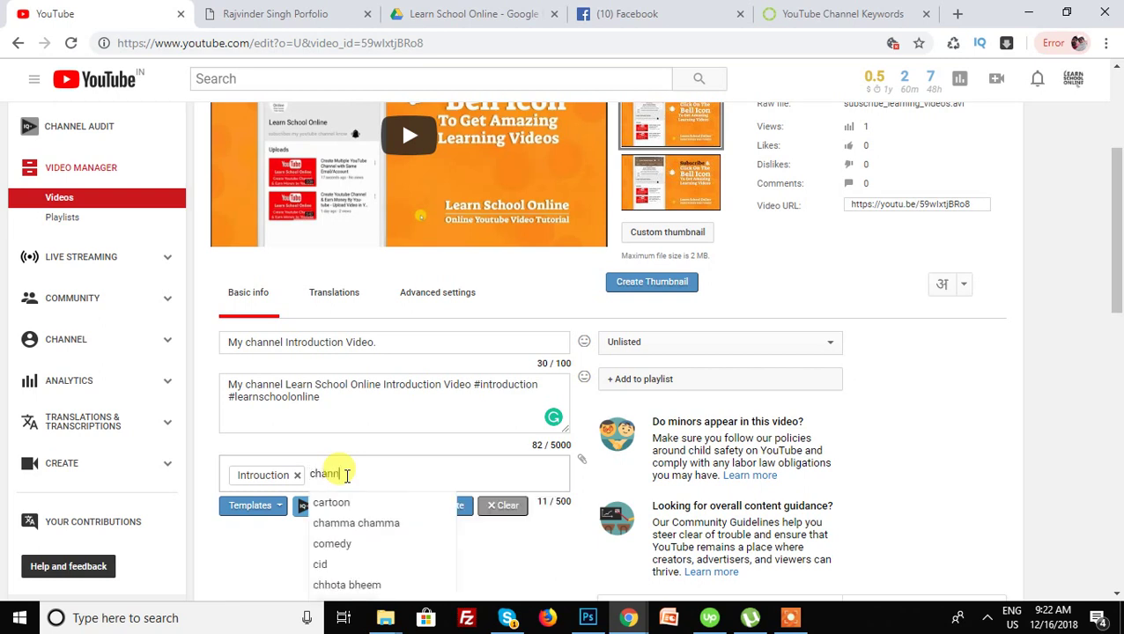
pyautogui.write('el introdu')
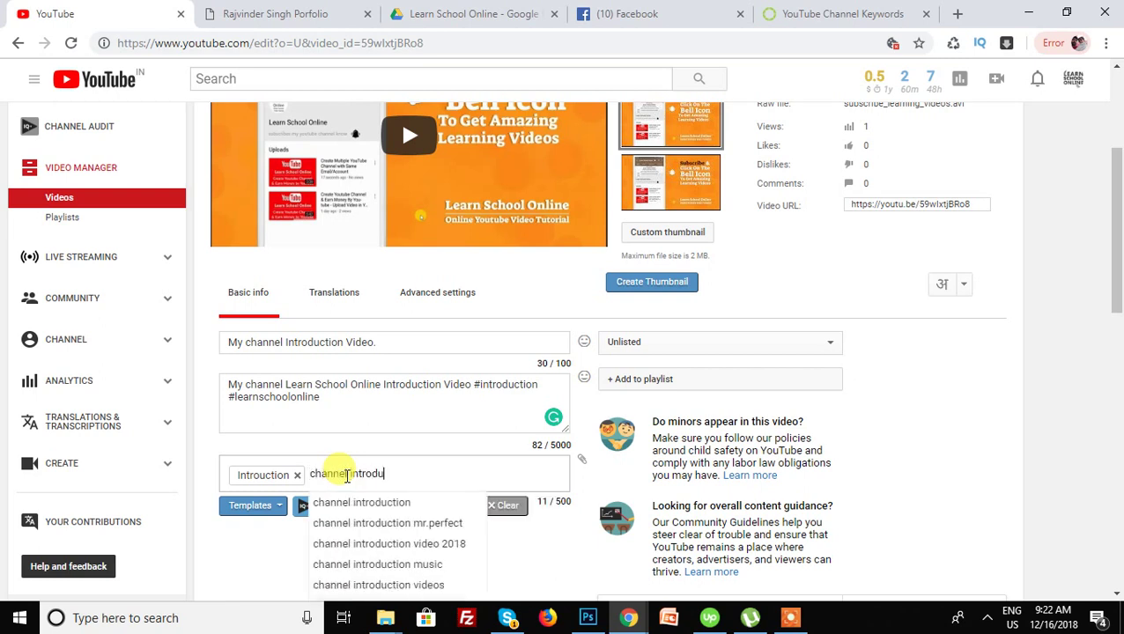
pyautogui.write('ction')
pyautogui.press('Return')
# Add a third tag, "introduction my chaanel", to the video
pyautogui.scroll(-3, 326, 450)
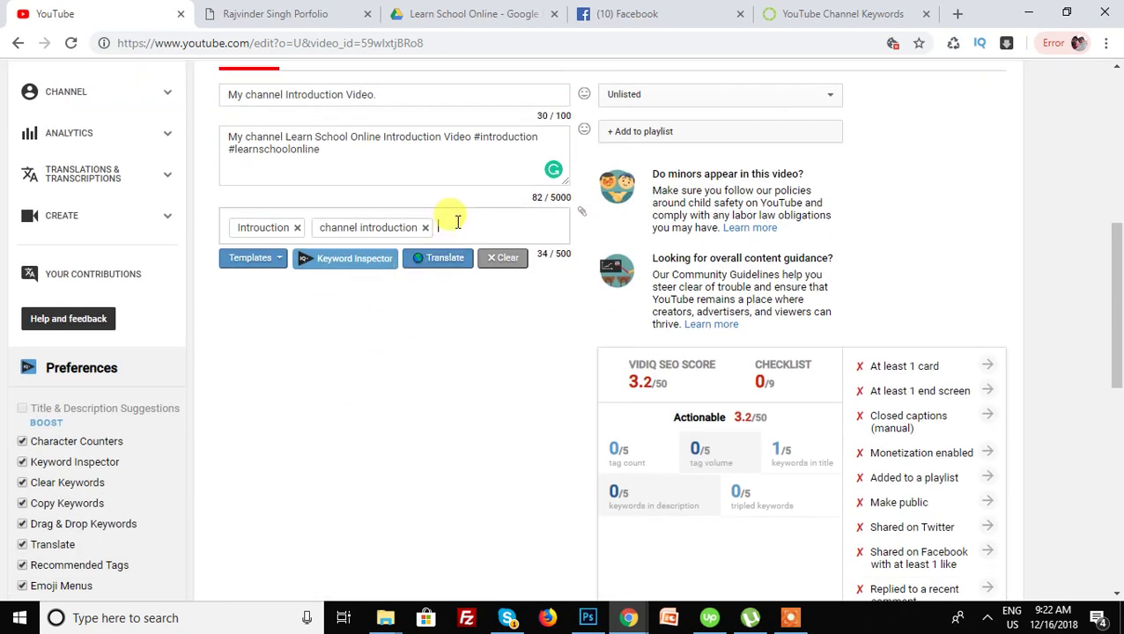
pyautogui.scroll(1, 457, 222)
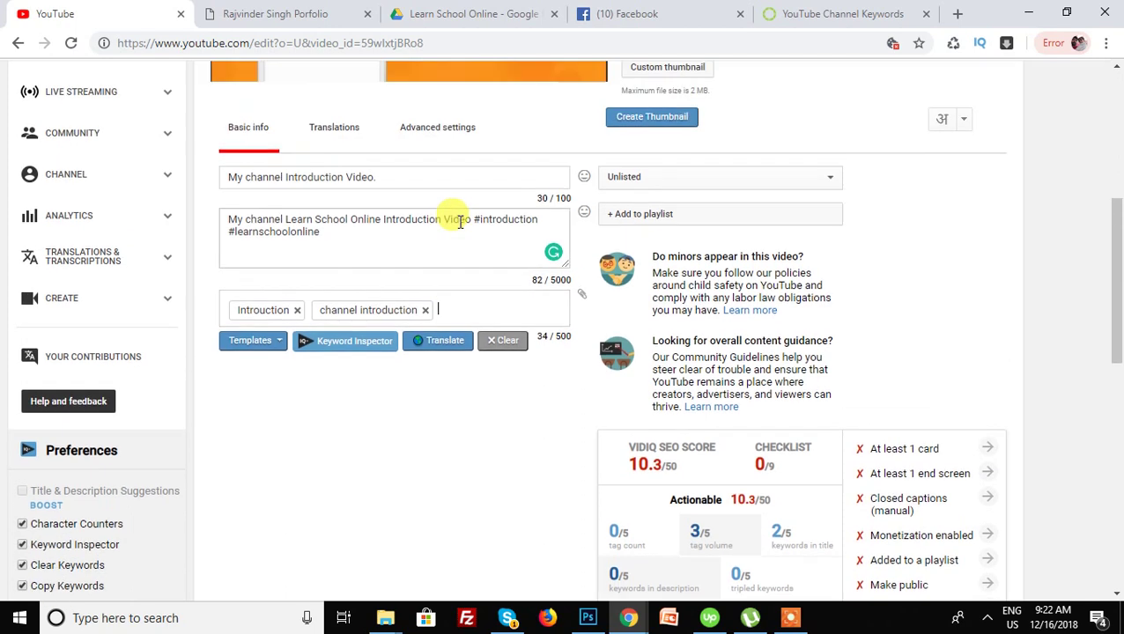
pyautogui.scroll(2, 469, 254)
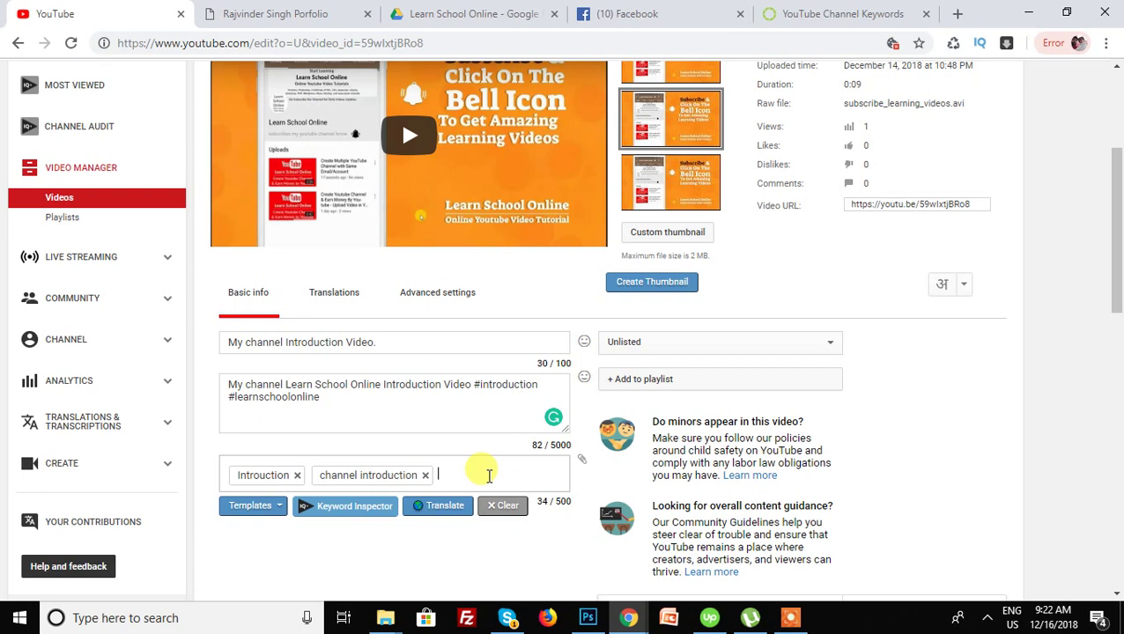
pyautogui.scroll(-2, 489, 476)
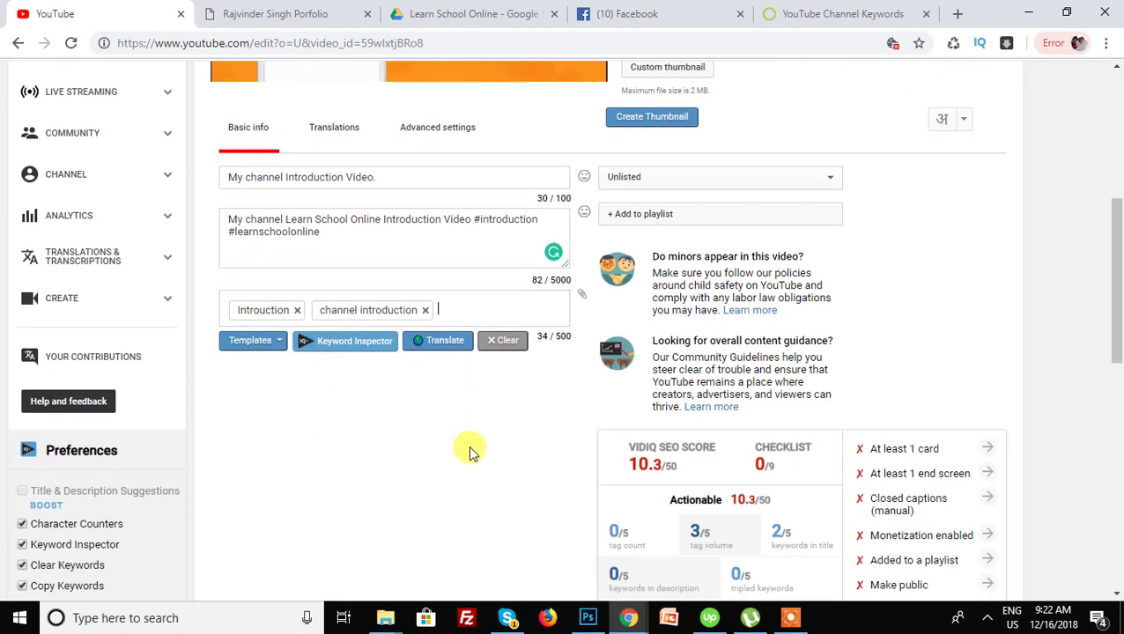
pyautogui.click(480, 300)
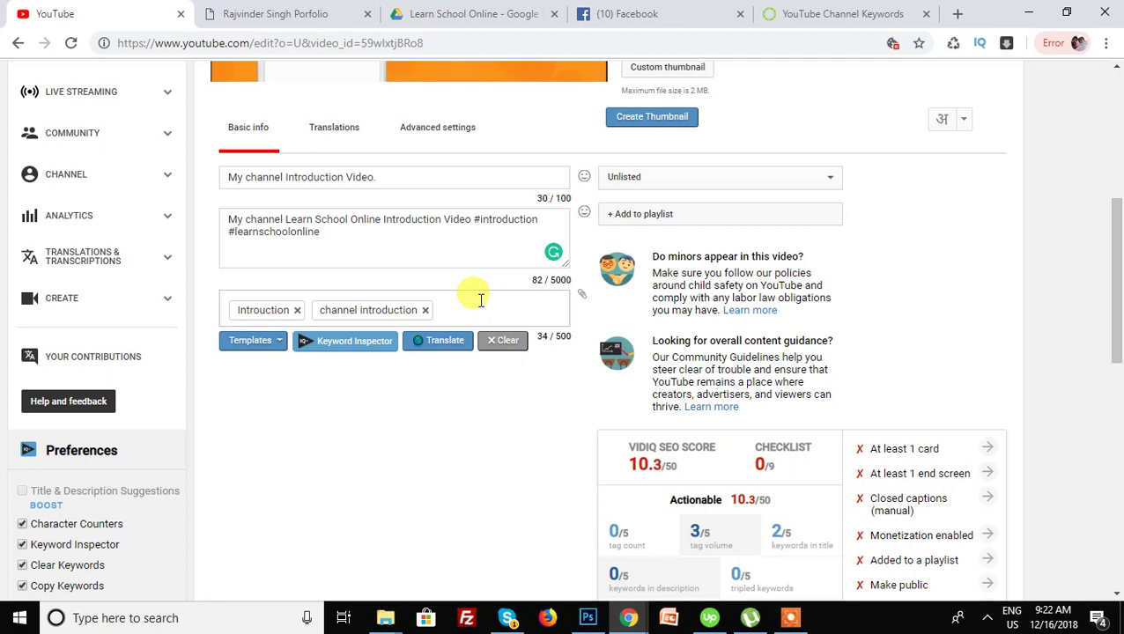
pyautogui.write('intro')
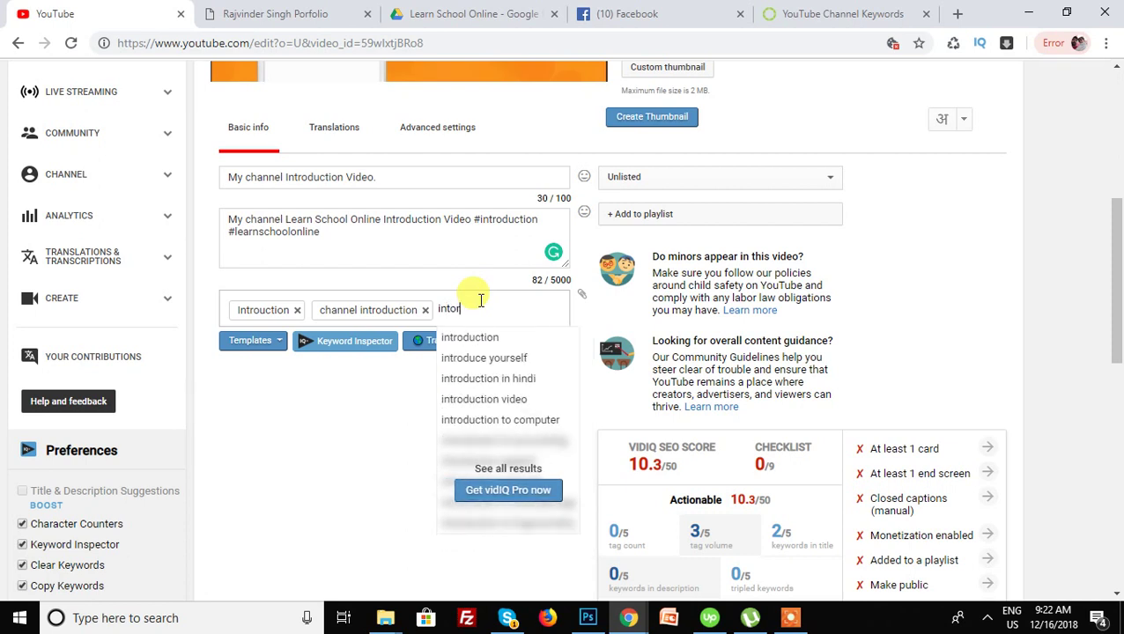
pyautogui.write('duction my c')
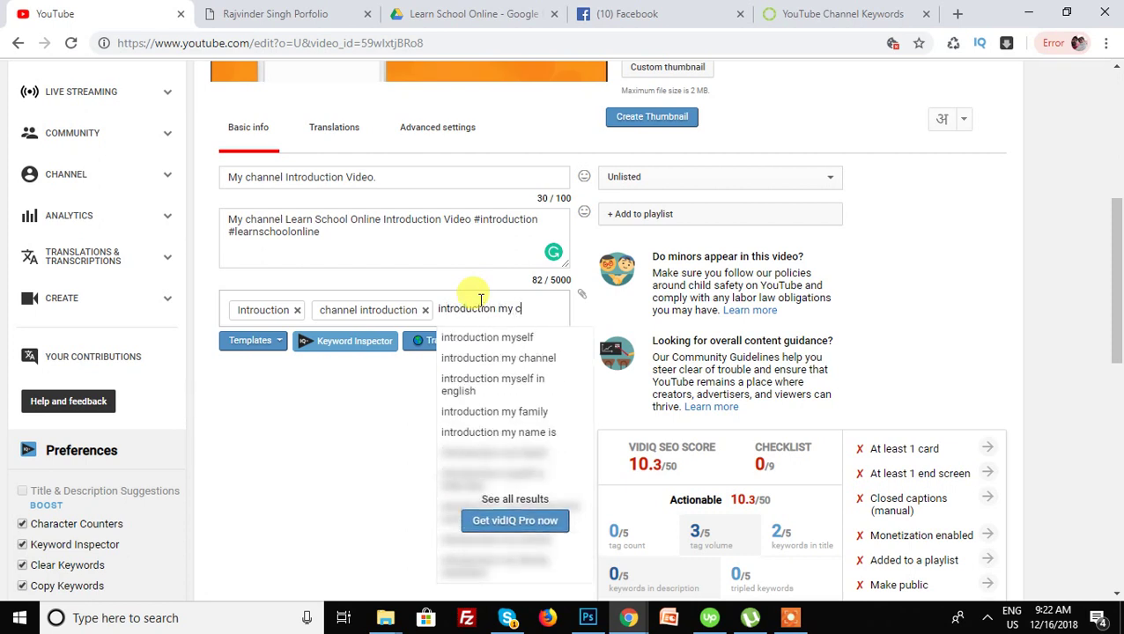
pyautogui.write('haanel')
pyautogui.press('Return')
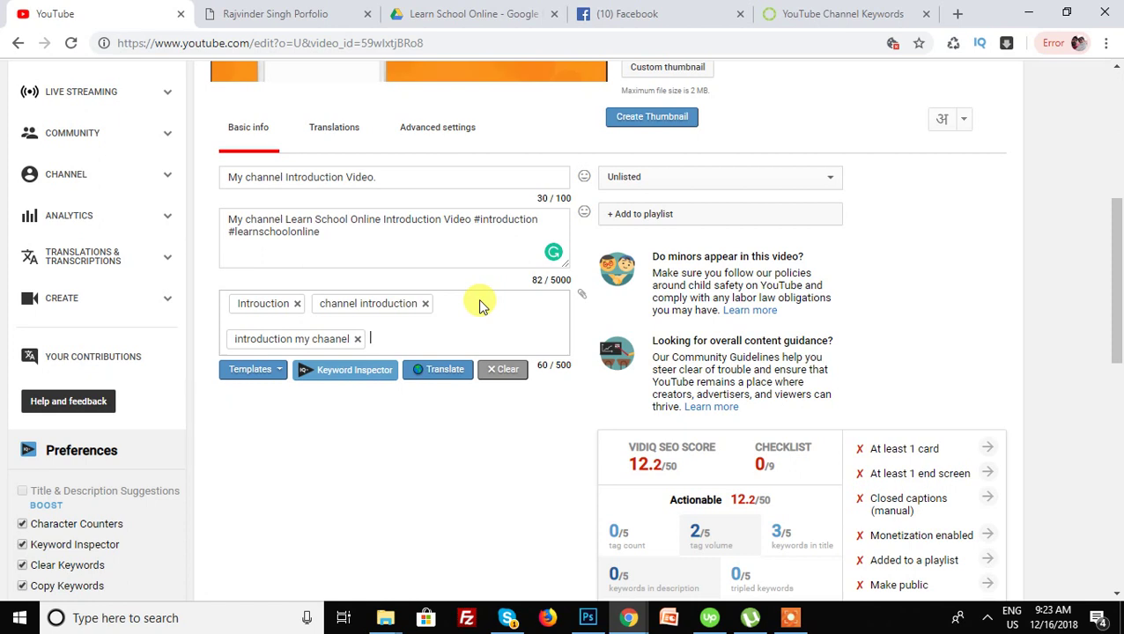
# Add the tags "learn school online" and "learning videos" to the video
pyautogui.write('learn school online')
pyautogui.press('Return')
pyautogui.write('learning')
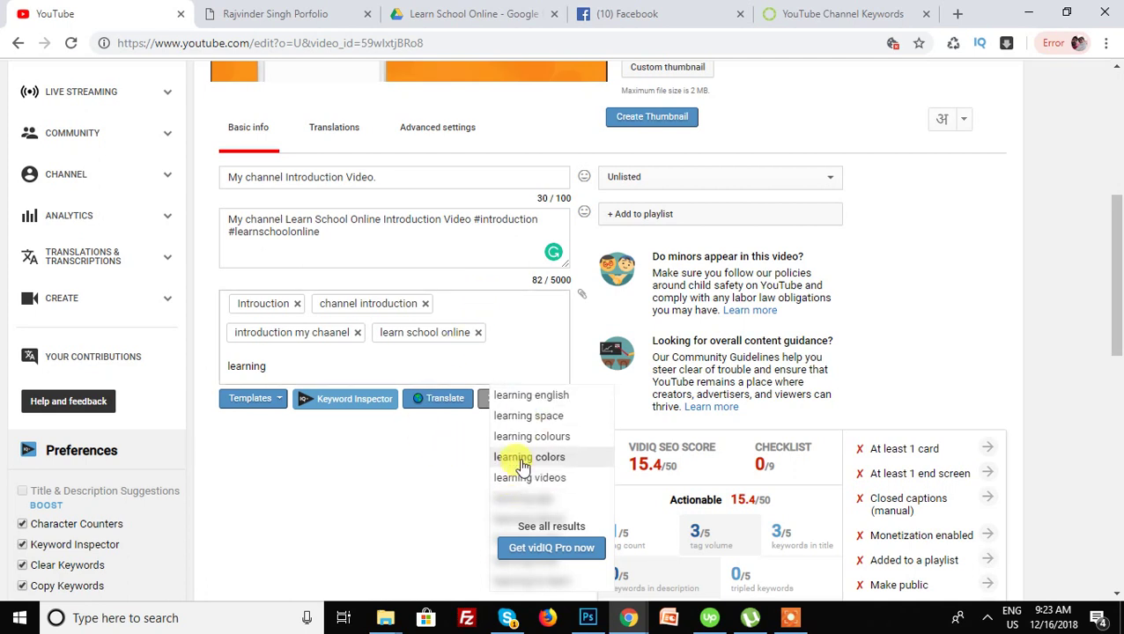
pyautogui.scroll(5, 826, 317)
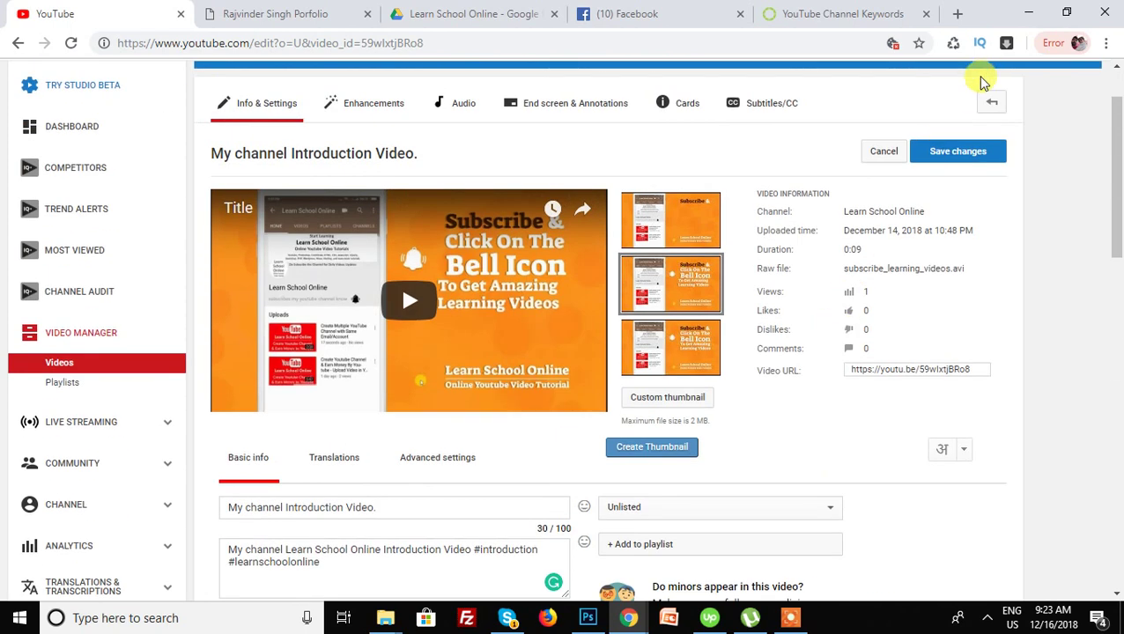
pyautogui.scroll(-3, 386, 362)
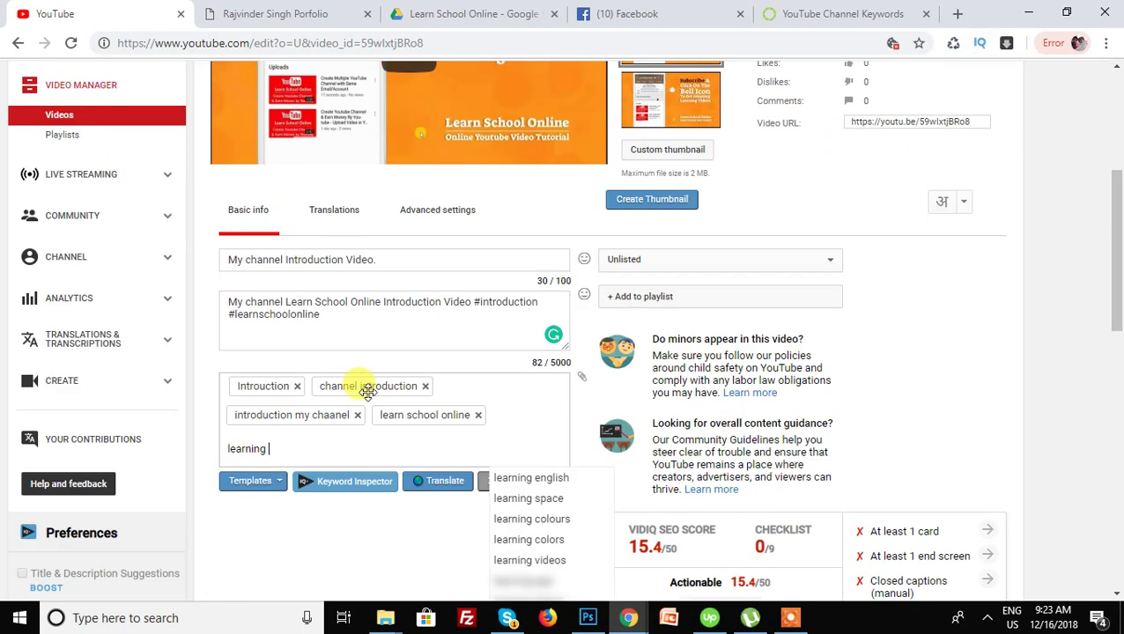
pyautogui.scroll(-1, 333, 452)
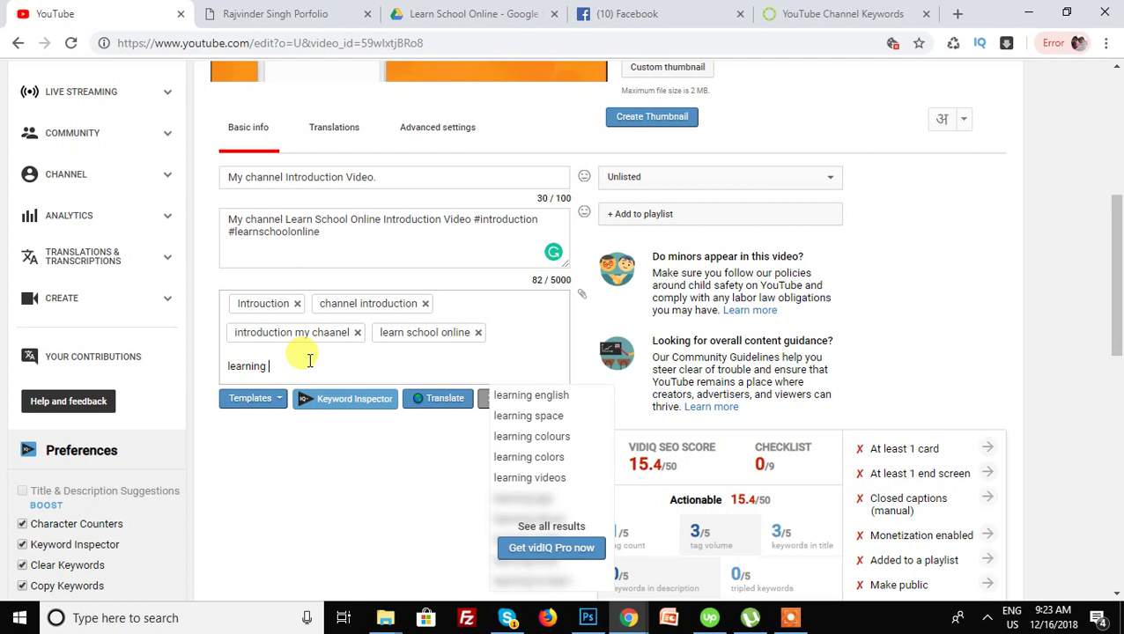
pyautogui.write('videos')
pyautogui.press('Return')
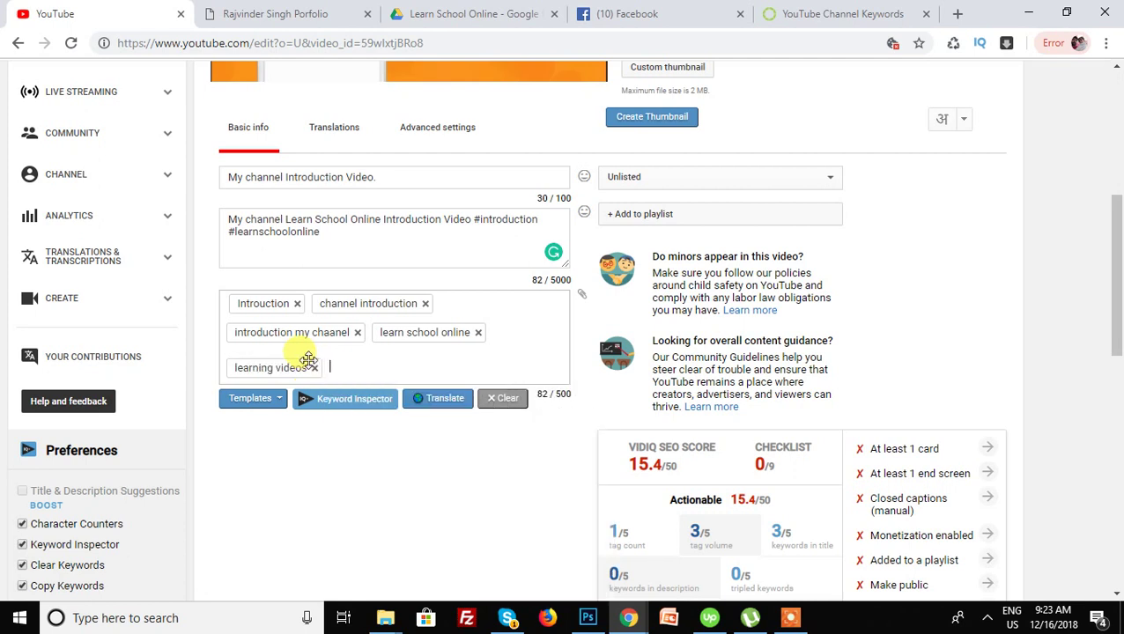
# Add the tags "youtube tricks channel" and "tutorial channel" to the video
pyautogui.write('youtube t')
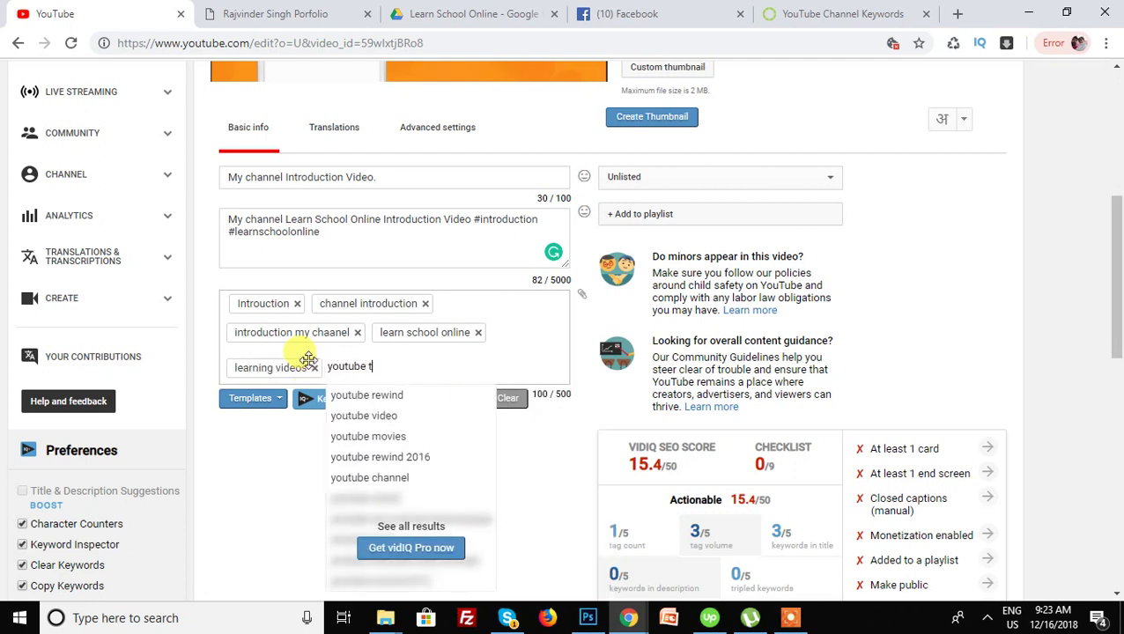
pyautogui.write('ricks')
pyautogui.write('channel')
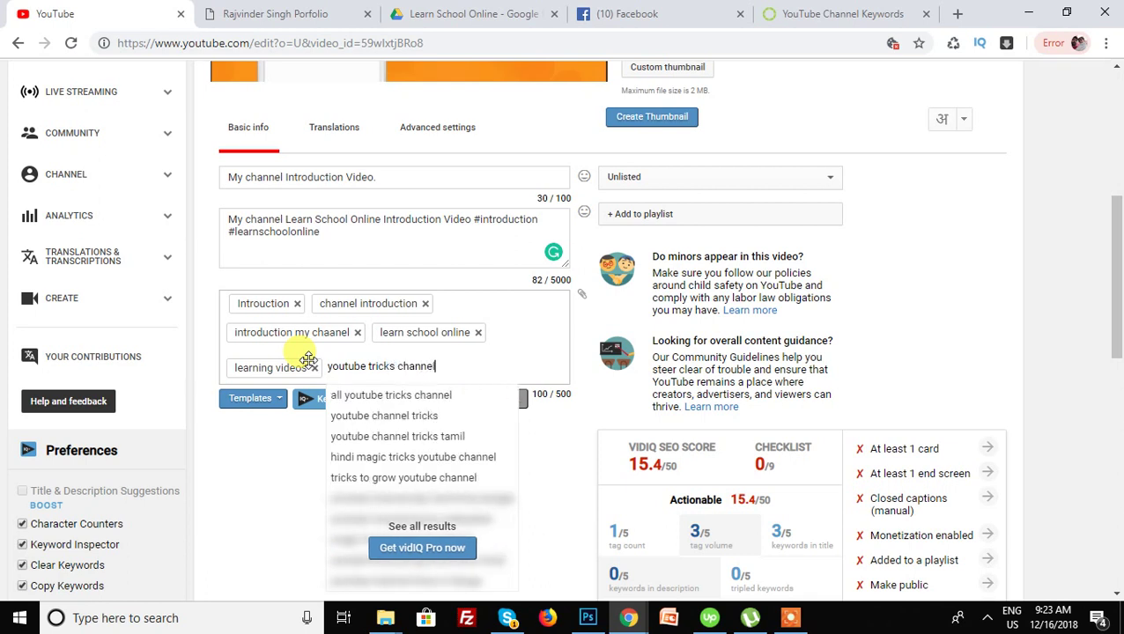
pyautogui.press('Return')
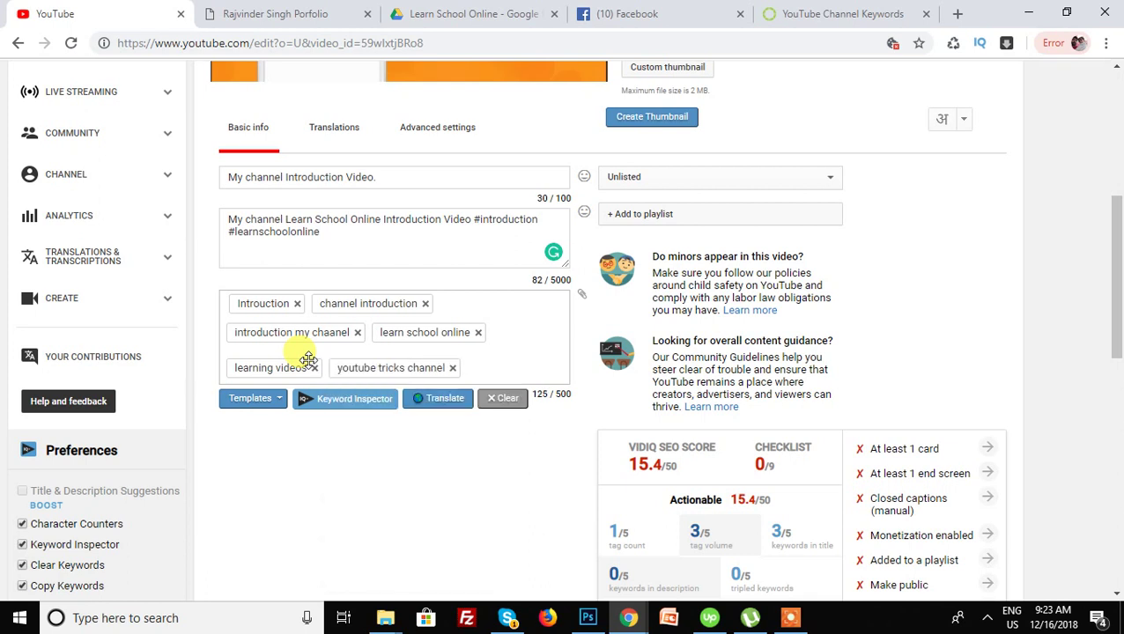
pyautogui.write('tutorial channel')
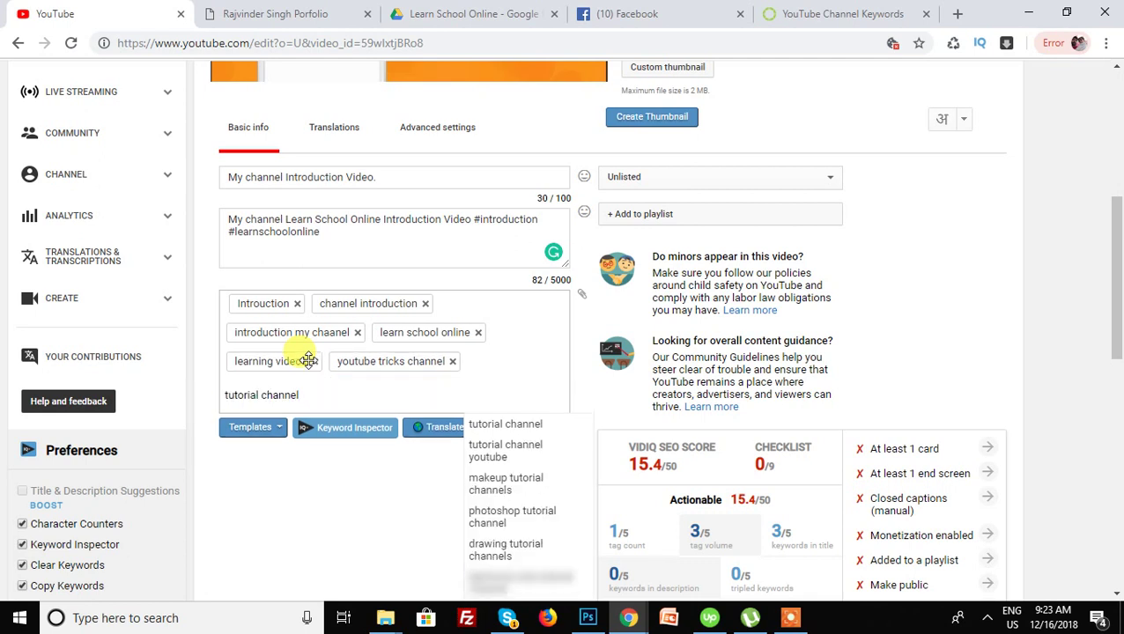
pyautogui.press('Return')
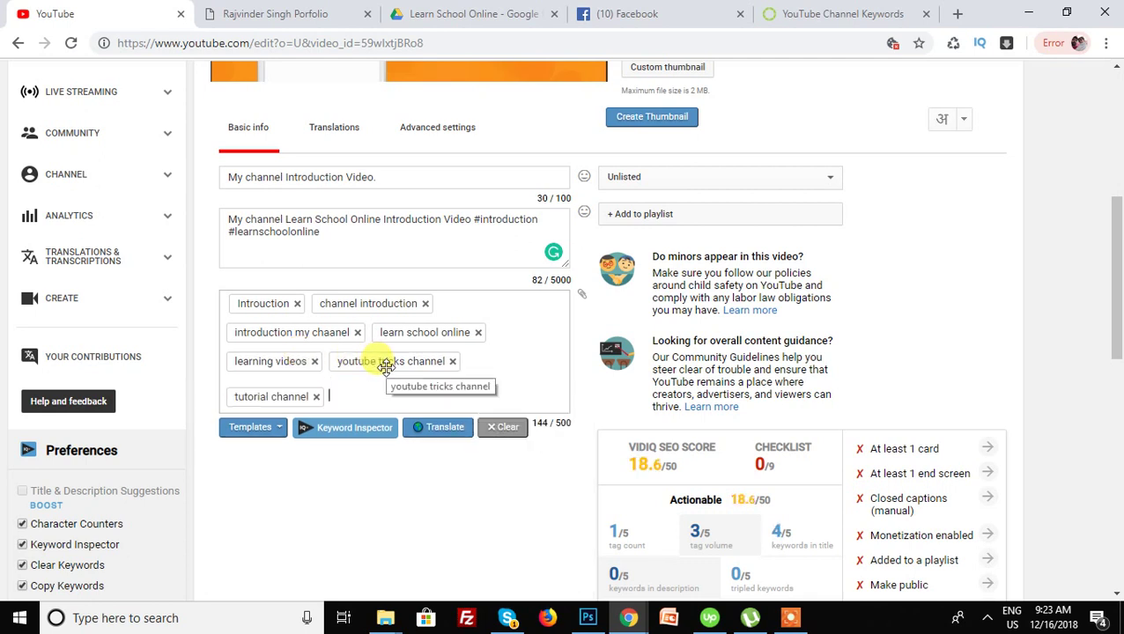
# Check the video's basic info and save the changes to its title, description and tags
pyautogui.scroll(-3, 388, 363)
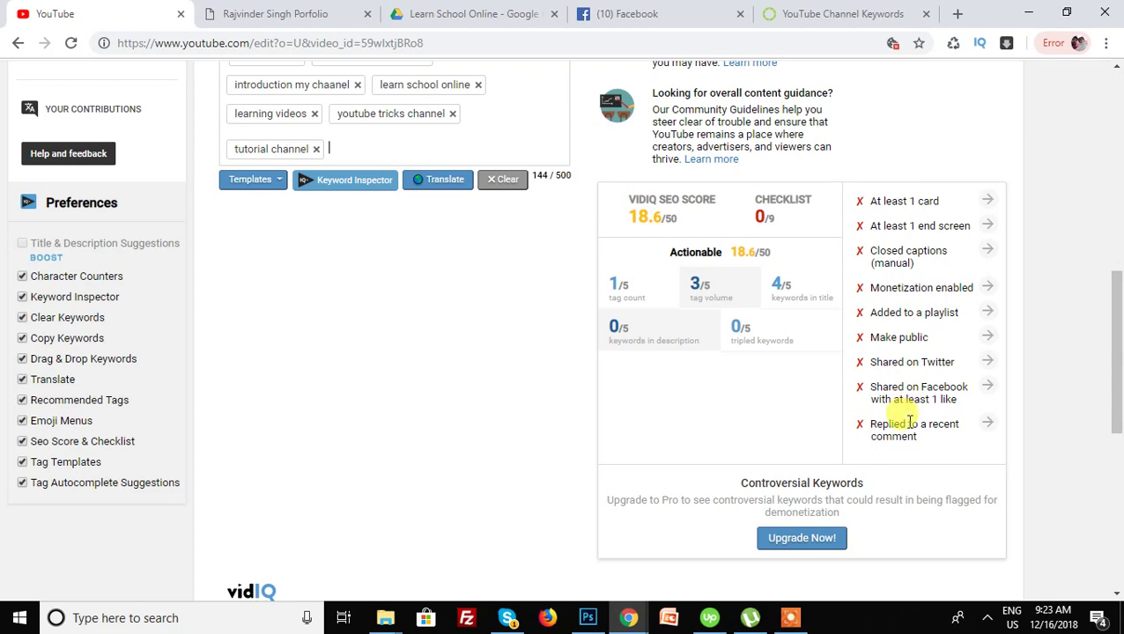
pyautogui.scroll(10, 908, 419)
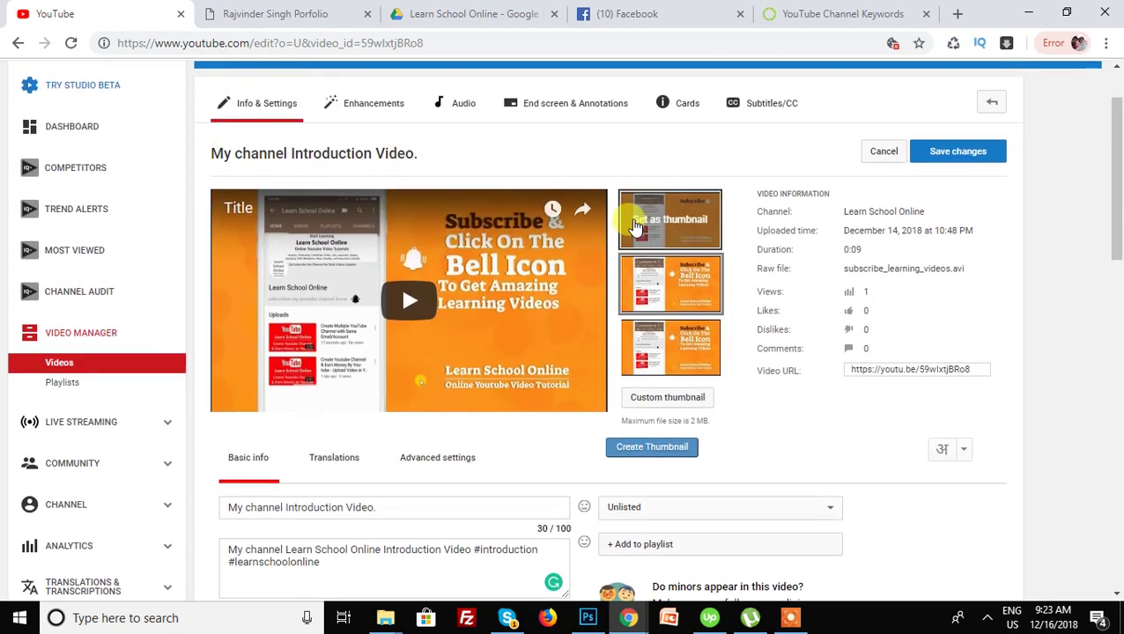
pyautogui.scroll(-2, 497, 337)
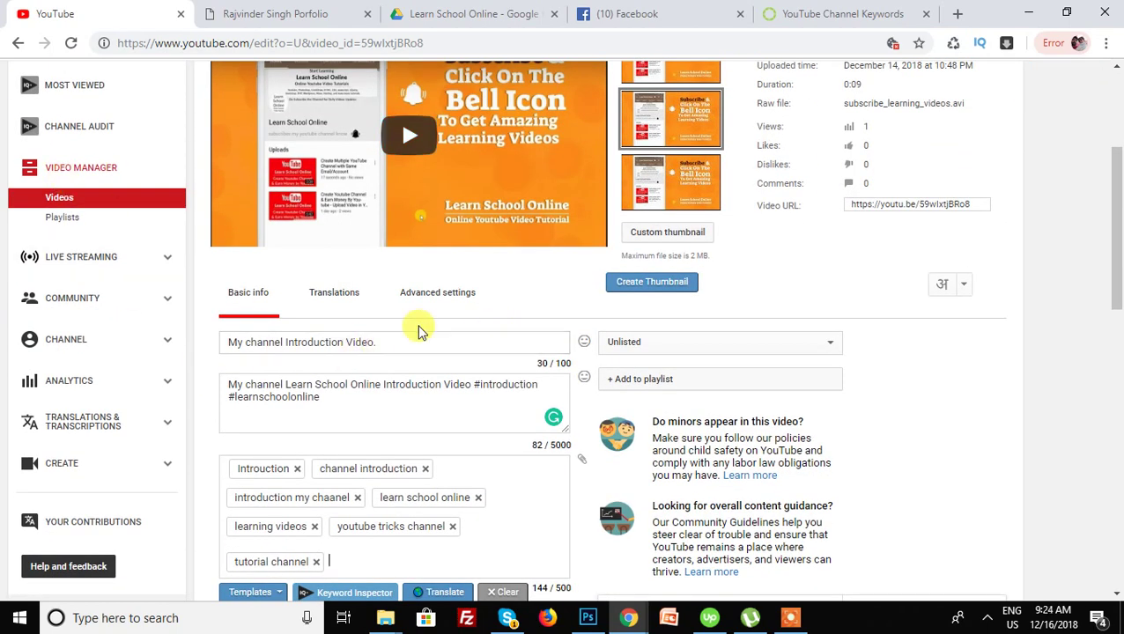
pyautogui.scroll(2, 401, 283)
pyautogui.scroll(-1, 407, 260)
pyautogui.scroll(1, 407, 261)
pyautogui.click(950, 154)
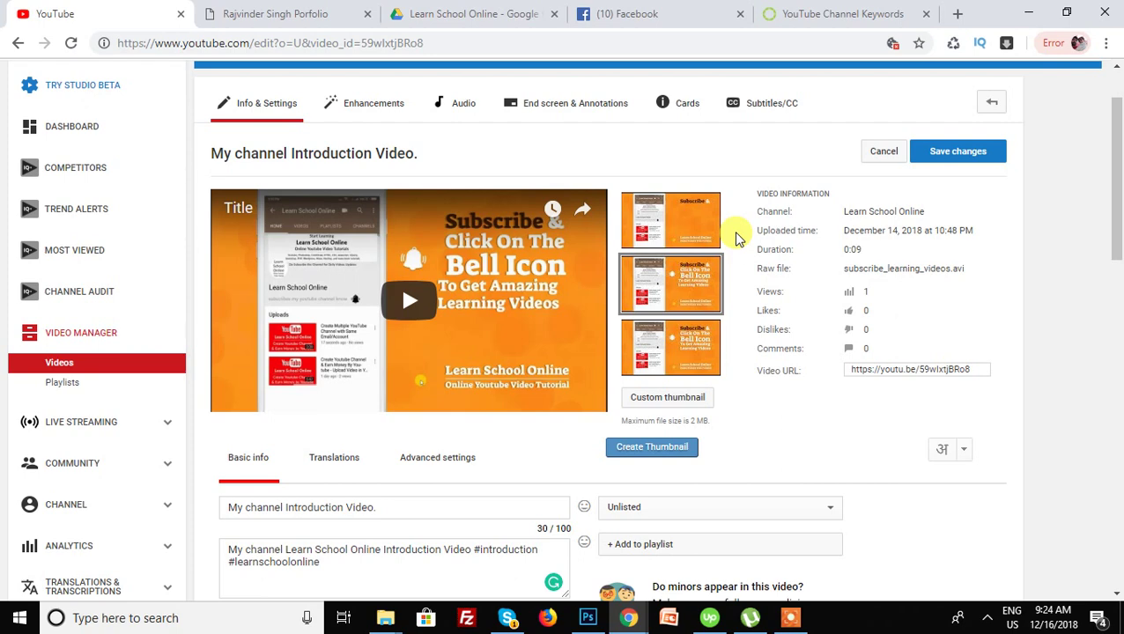
pyautogui.scroll(-5, 669, 264)
pyautogui.scroll(4, 476, 451)
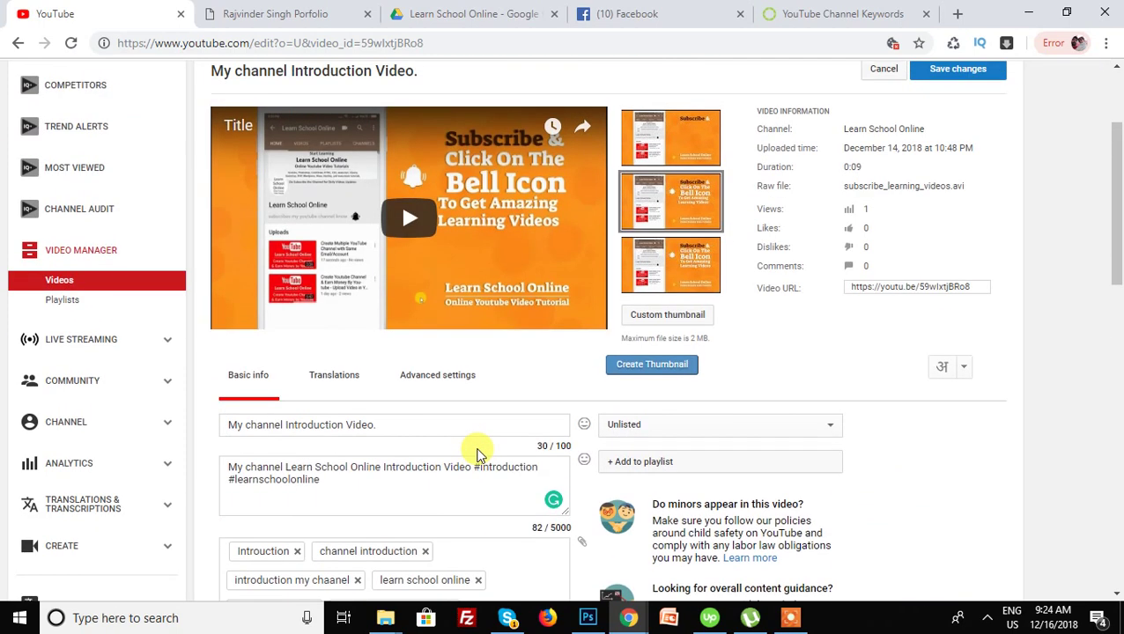
pyautogui.scroll(2, 476, 452)
pyautogui.click(984, 234)
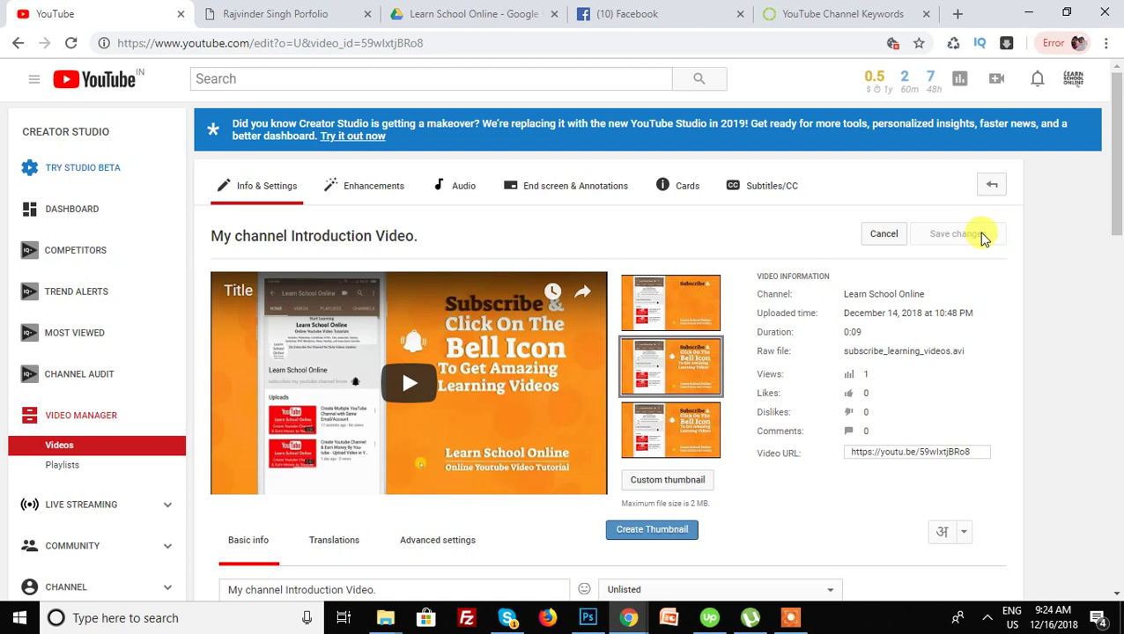
# Return to the dashboard and reopen "My channel Introduction Video." for editing
pyautogui.click(78, 215)
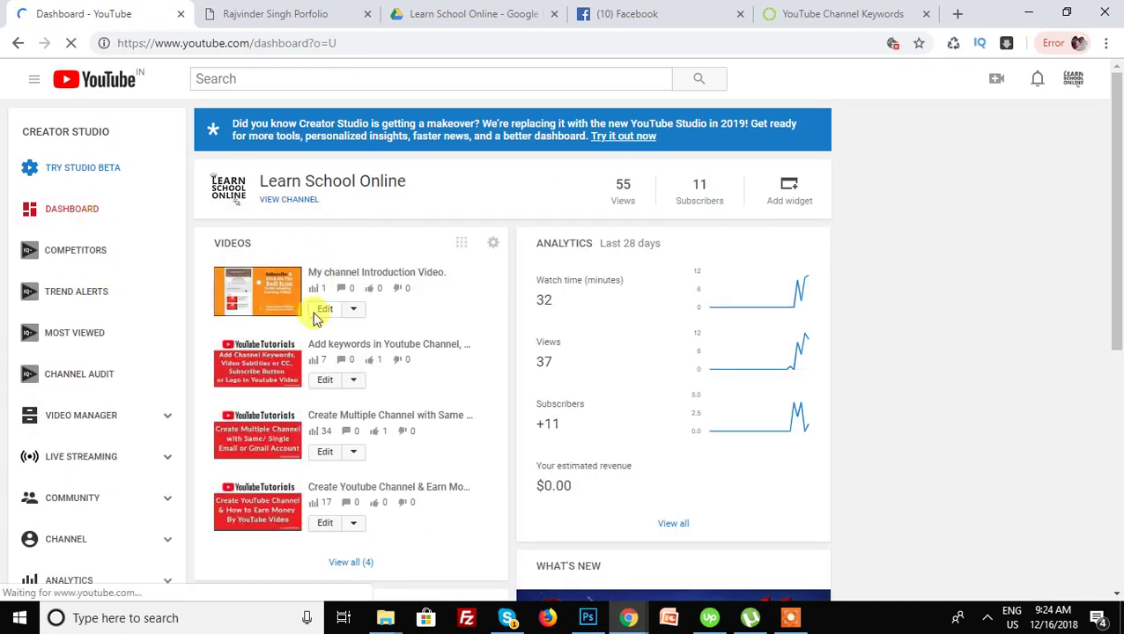
pyautogui.click(317, 315)
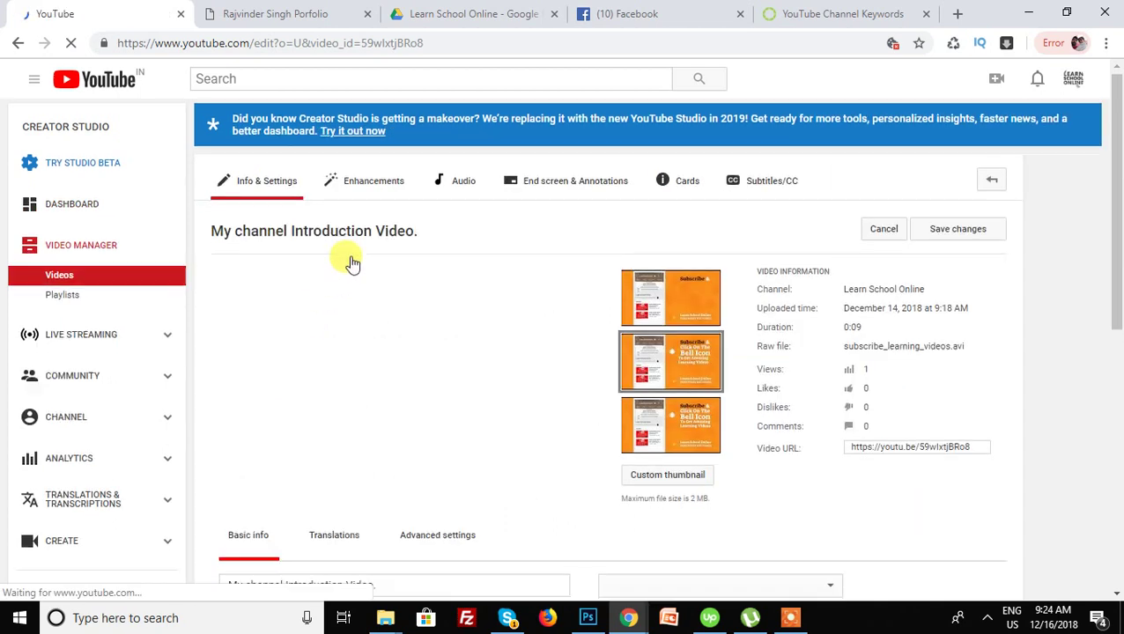
# Review the video's title, description and tags in the basic info, including the character limit for tags
pyautogui.scroll(-4, 351, 262)
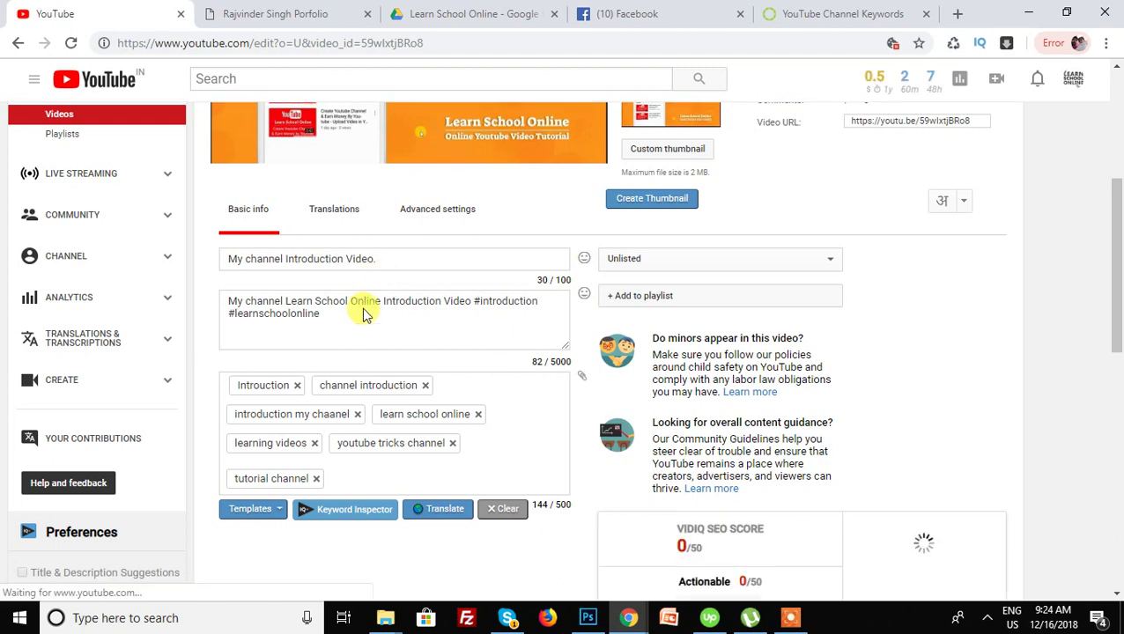
pyautogui.moveTo(385, 258); pyautogui.dragTo(231, 258)
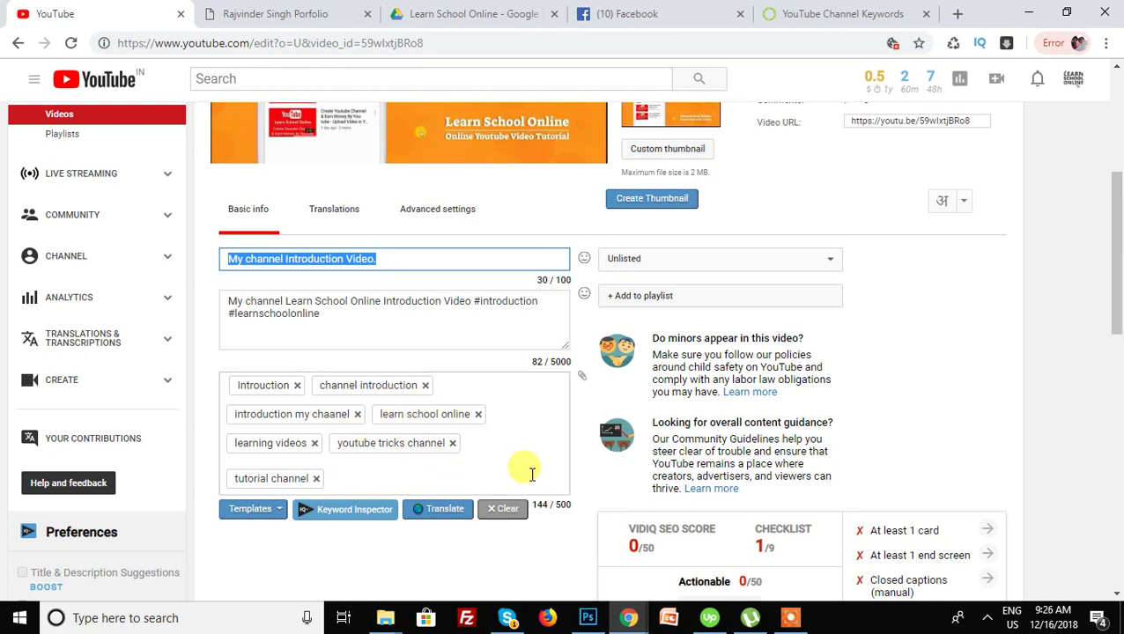
pyautogui.scroll(-2, 535, 453)
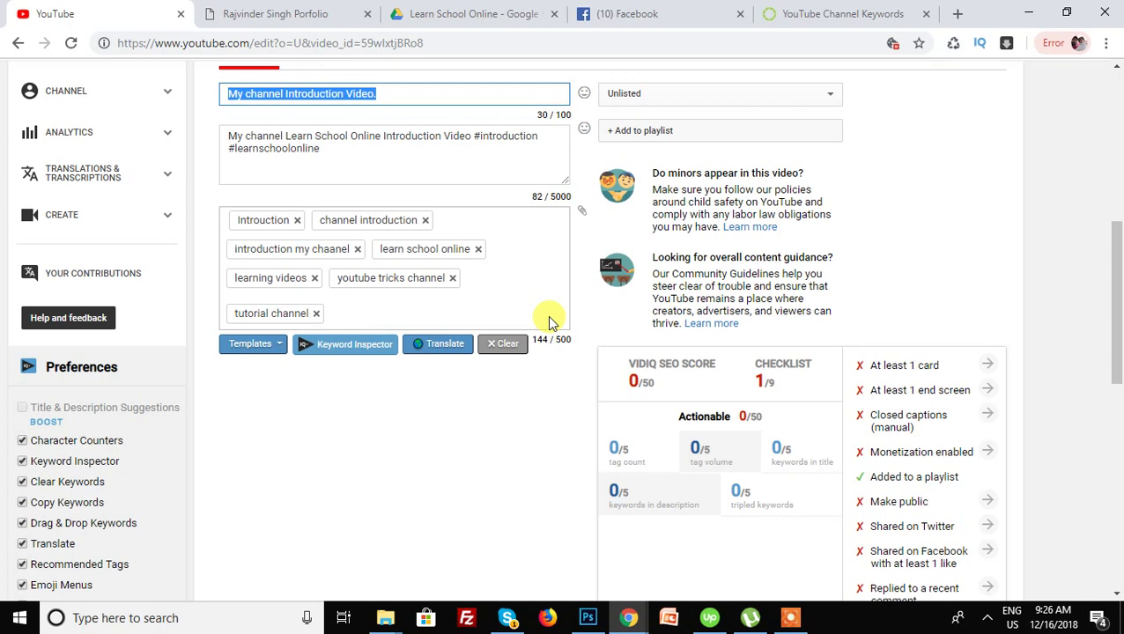
pyautogui.moveTo(553, 339); pyautogui.dragTo(568, 337)
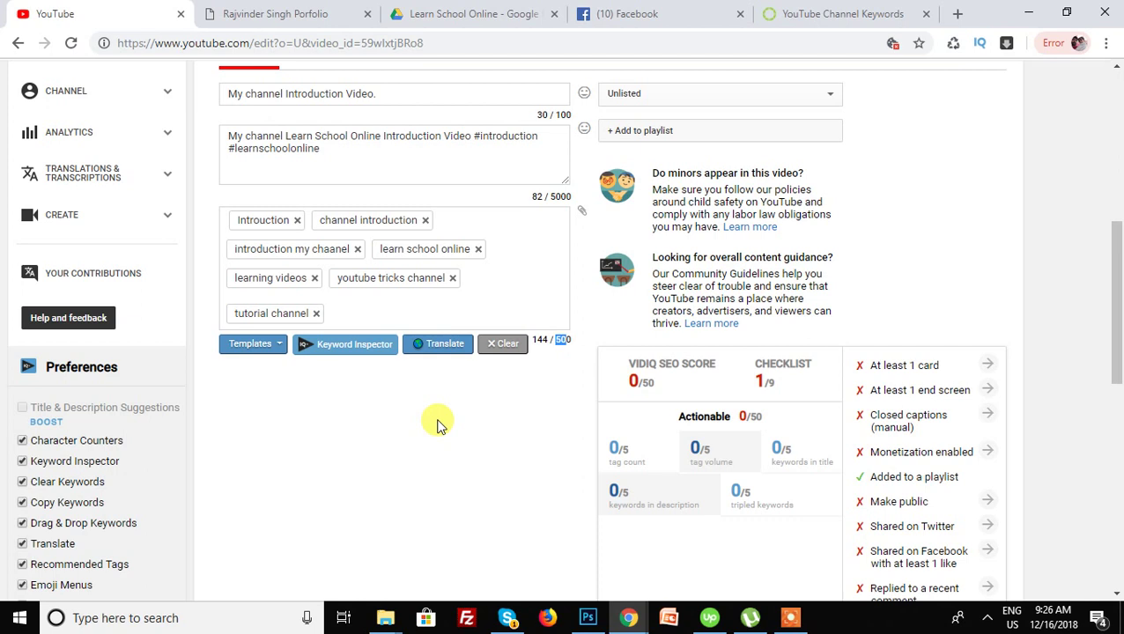
pyautogui.scroll(2, 440, 496)
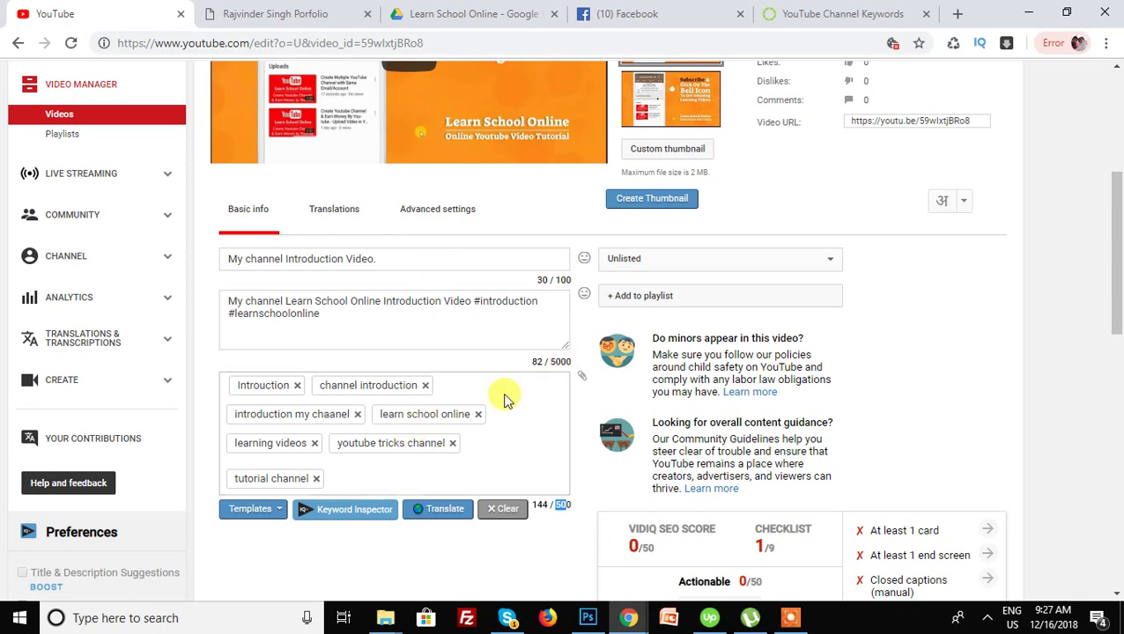
pyautogui.scroll(2, 485, 319)
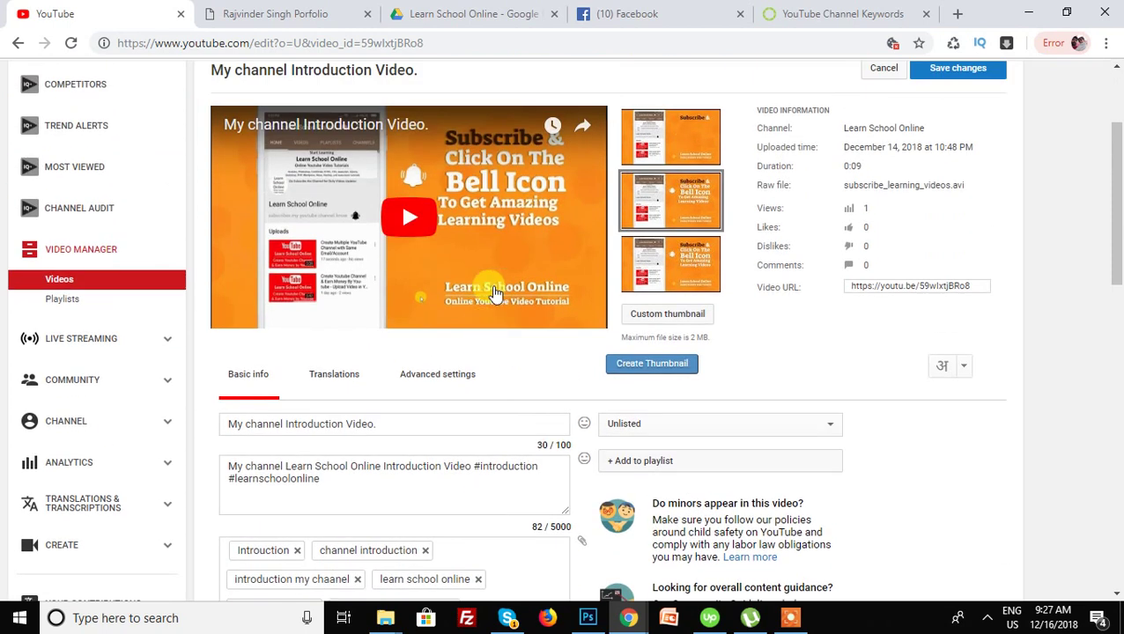
pyautogui.scroll(2, 495, 313)
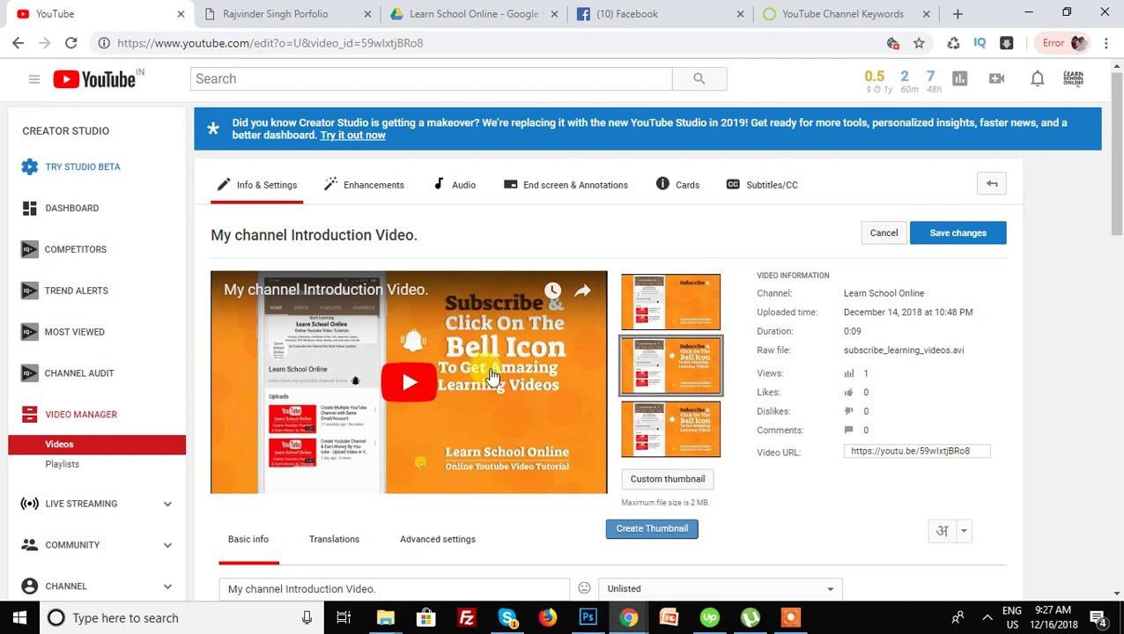
pyautogui.scroll(-3, 492, 376)
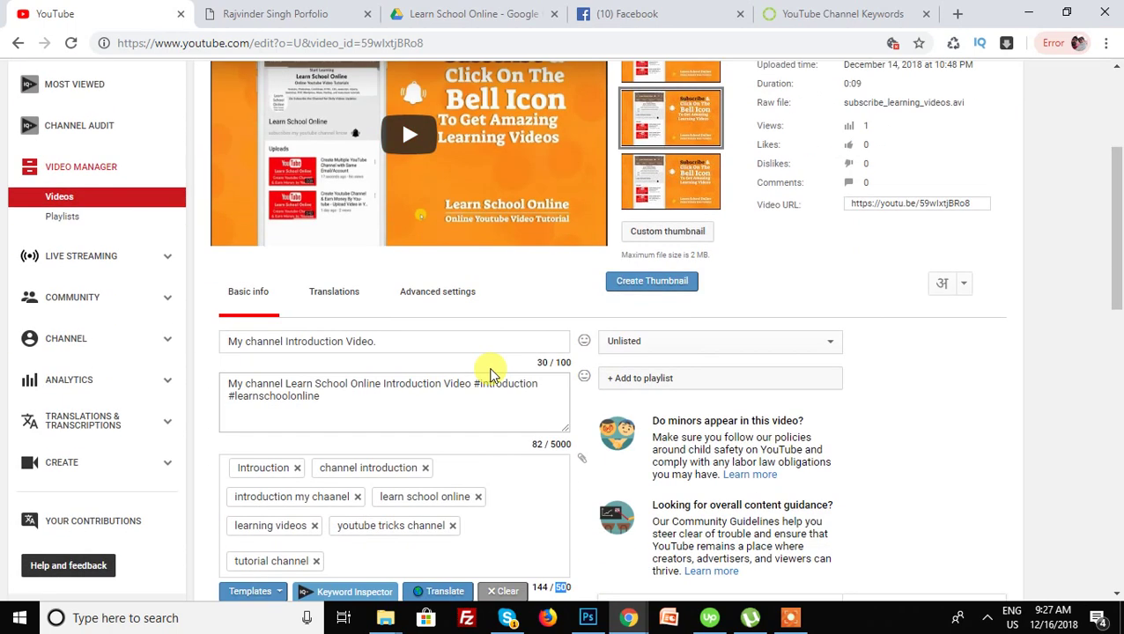
# Save the changes to "My channel Introduction Video." and dismiss the download notification
pyautogui.scroll(3, 493, 376)
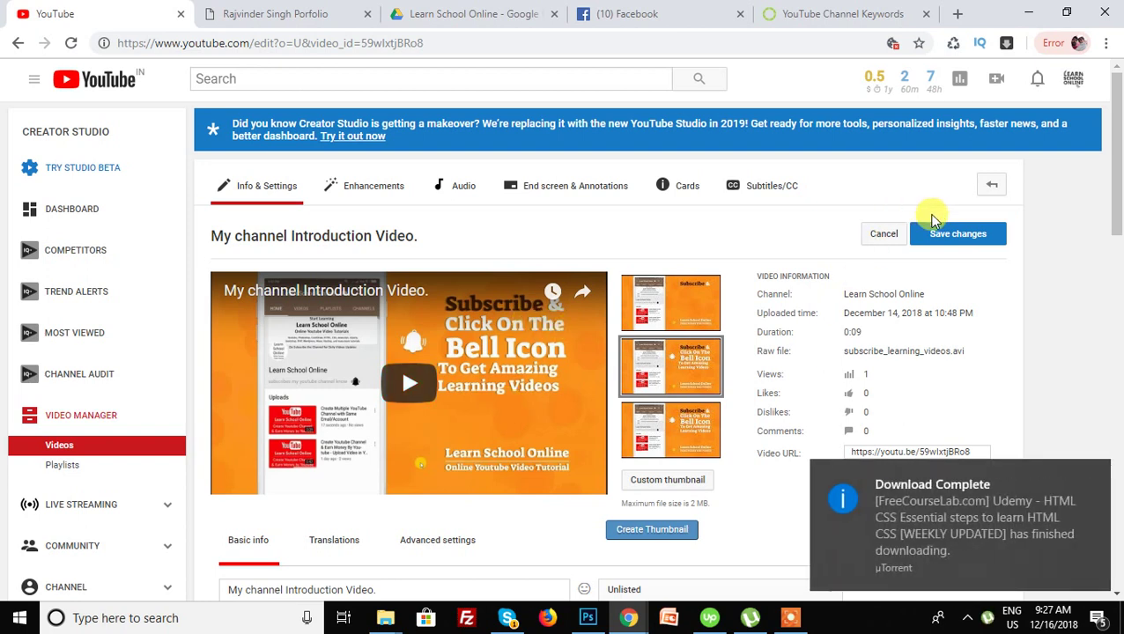
pyautogui.click(952, 238)
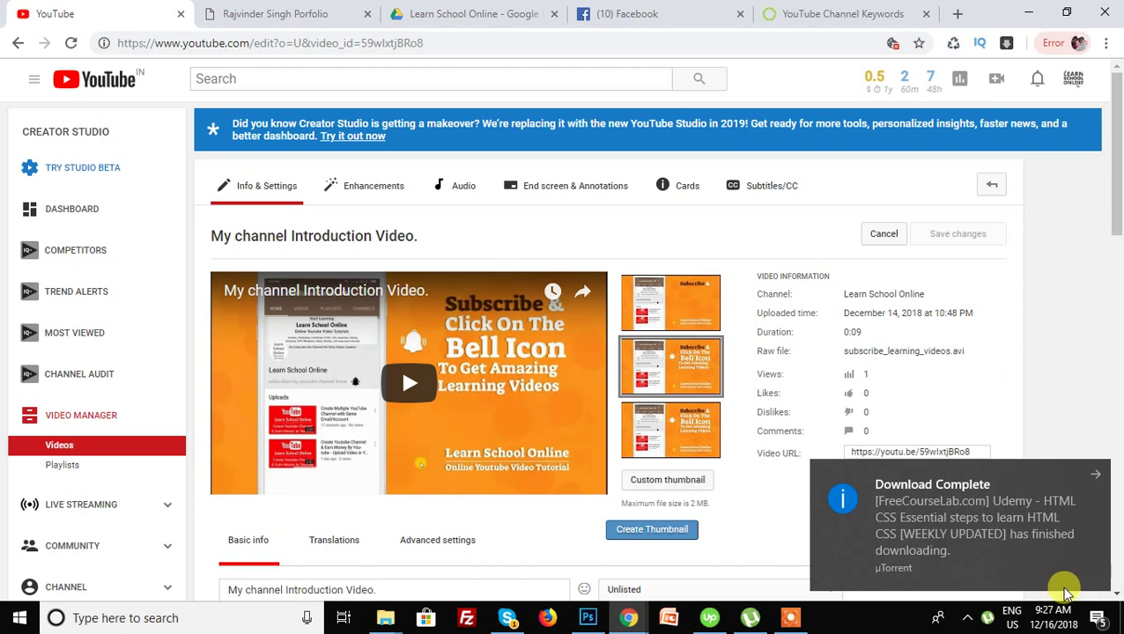
pyautogui.click(1095, 471)
pyautogui.click(791, 618)
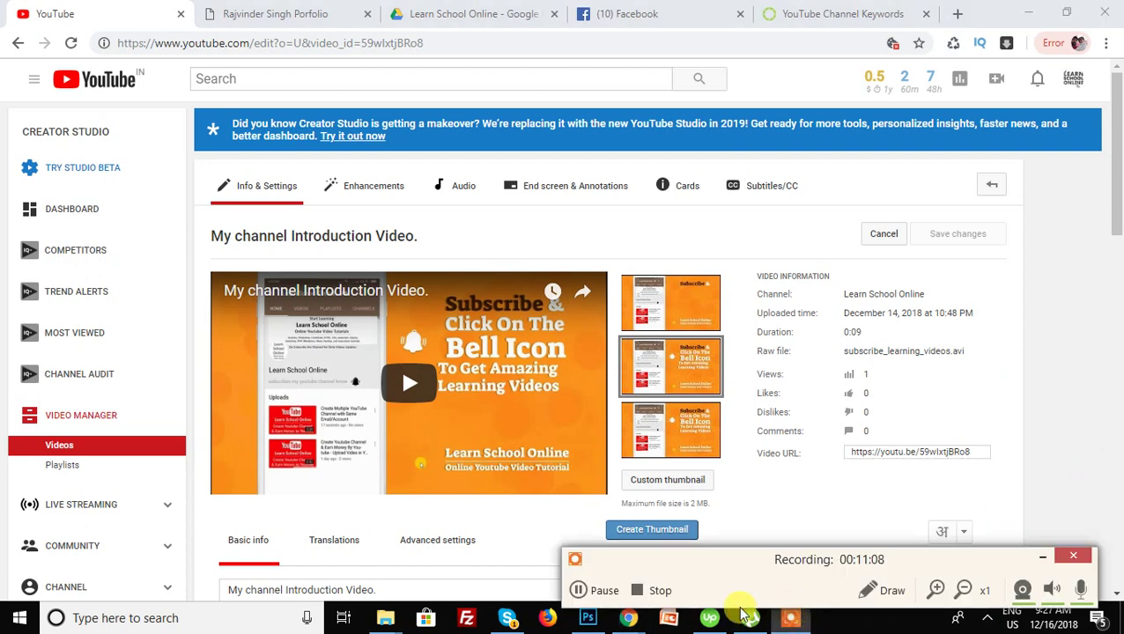